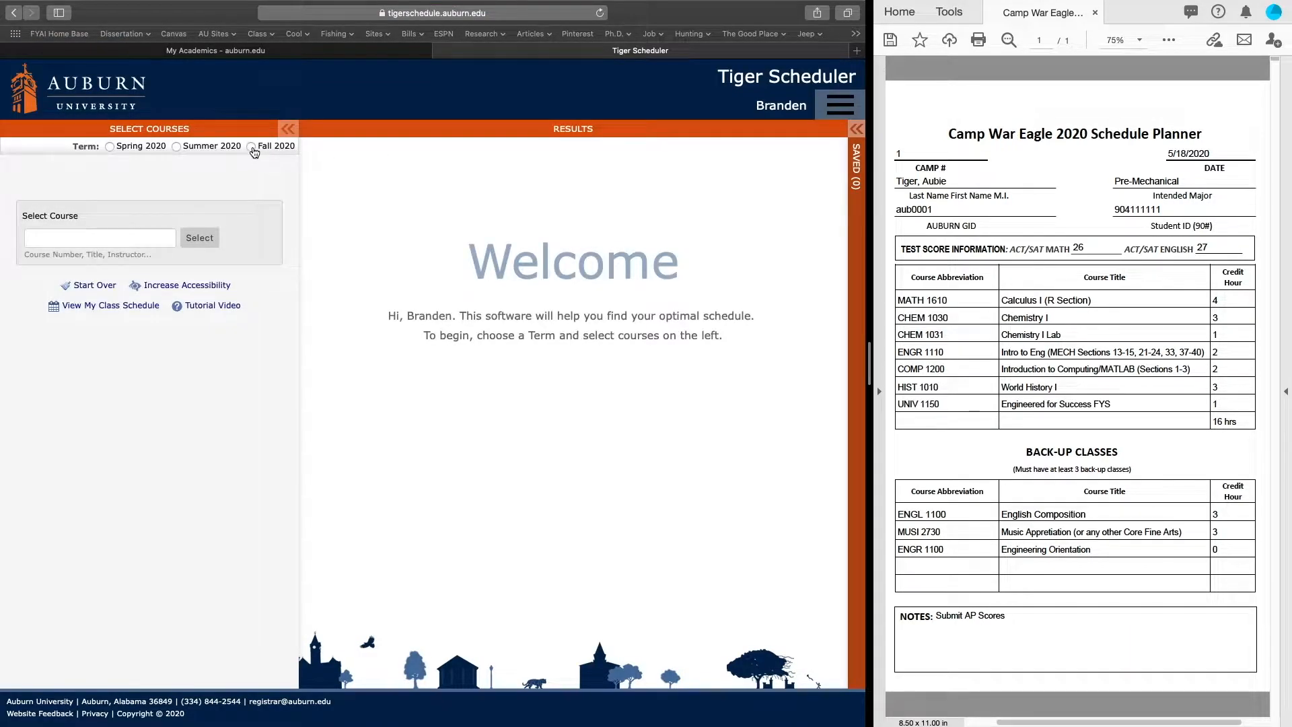
- Set the term to Fall 2020 and add the course MATH 1610 Calculus I
left_click(253, 148)
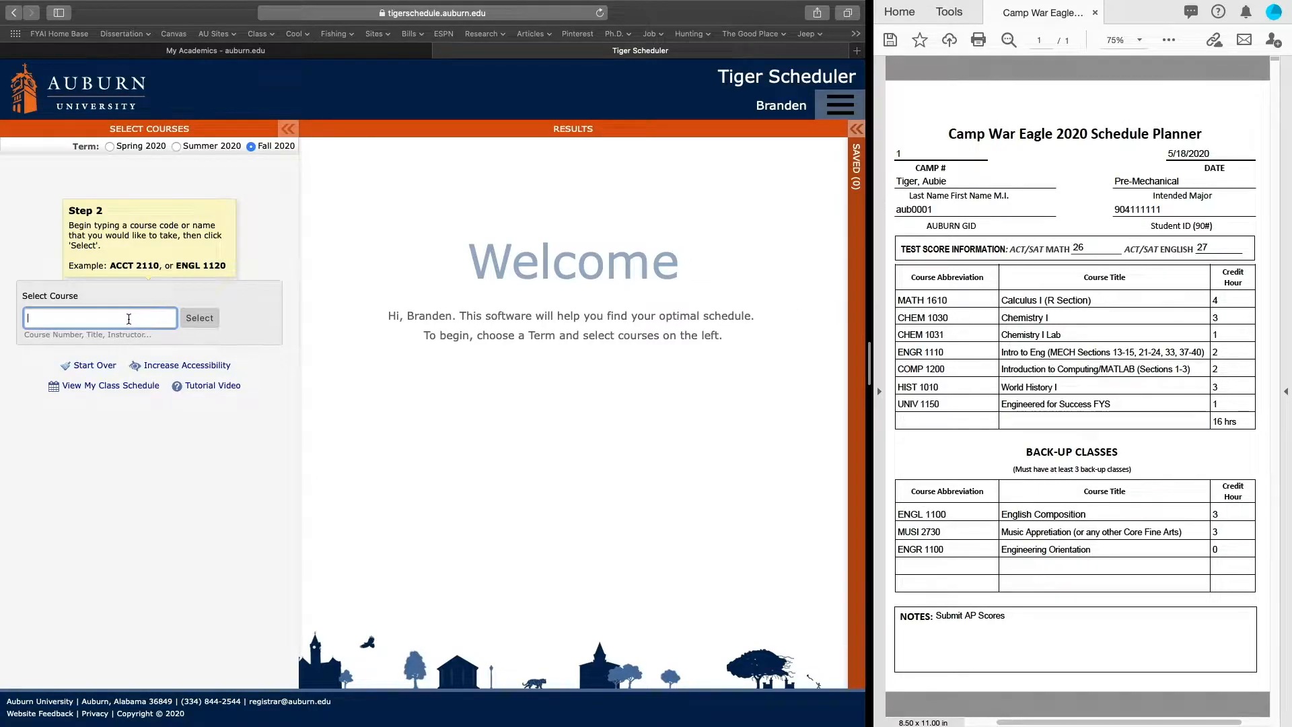
type("math 161")
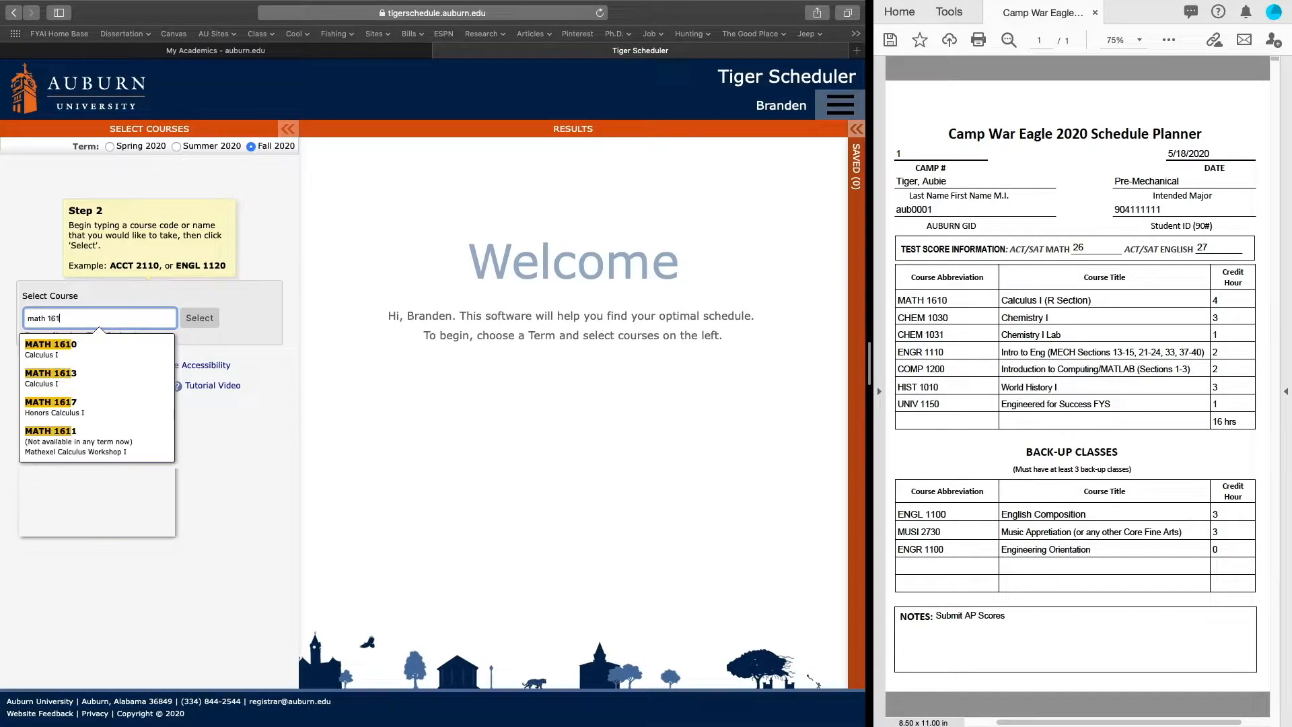
type("0")
left_click(118, 349)
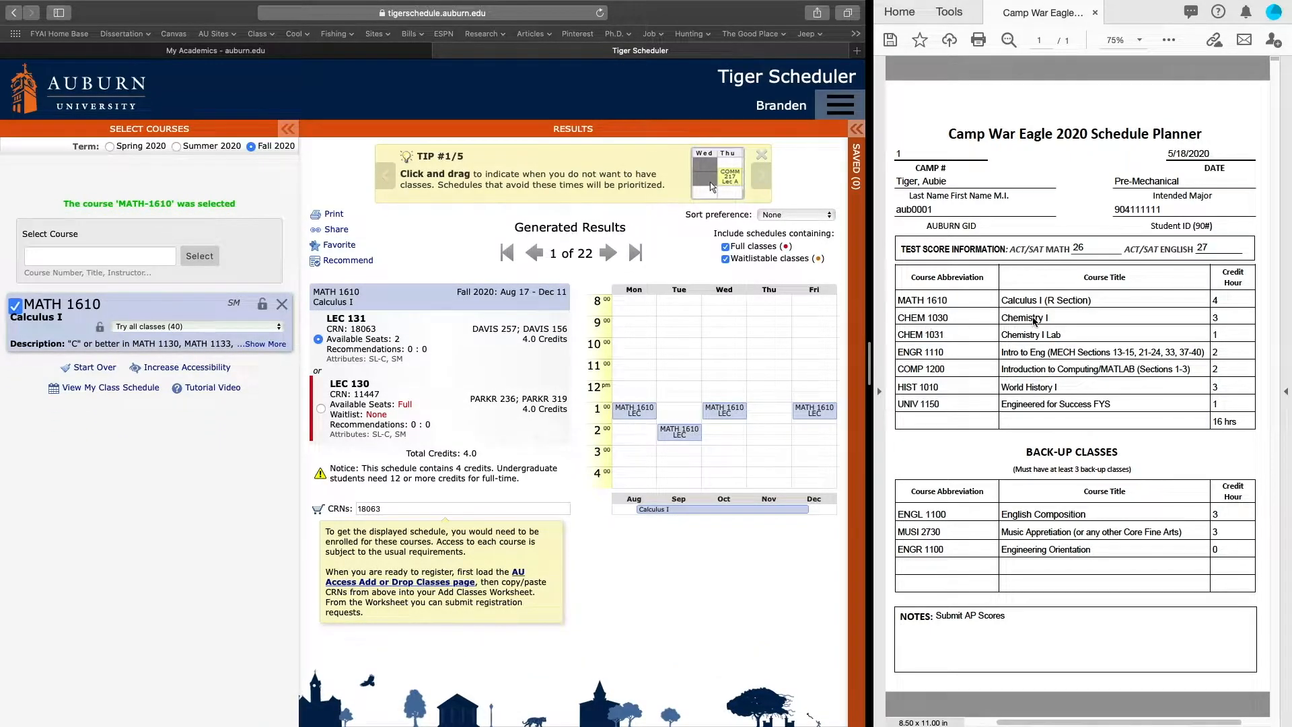
- Add the chemistry courses CHEM 1030 and CHEM 1031 to the selected courses
left_click(105, 253)
type("chem 103")
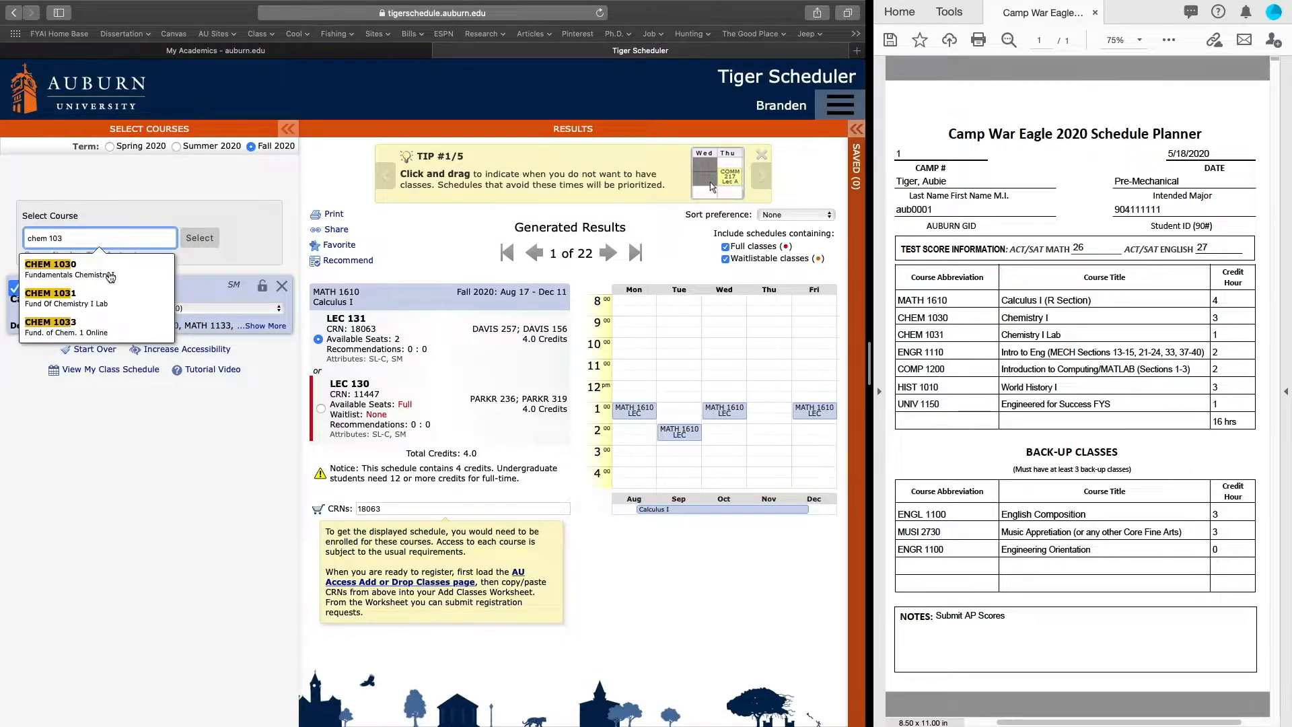
left_click(106, 269)
type("chem 103")
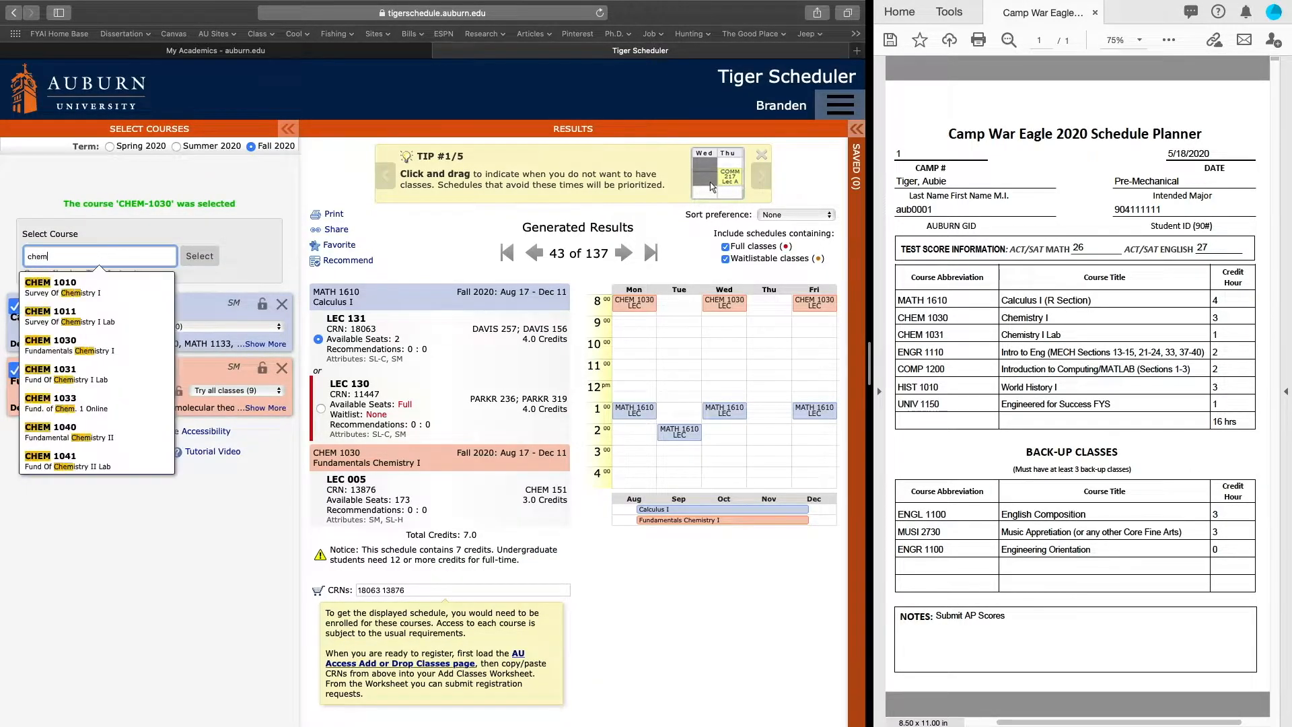
key("Down")
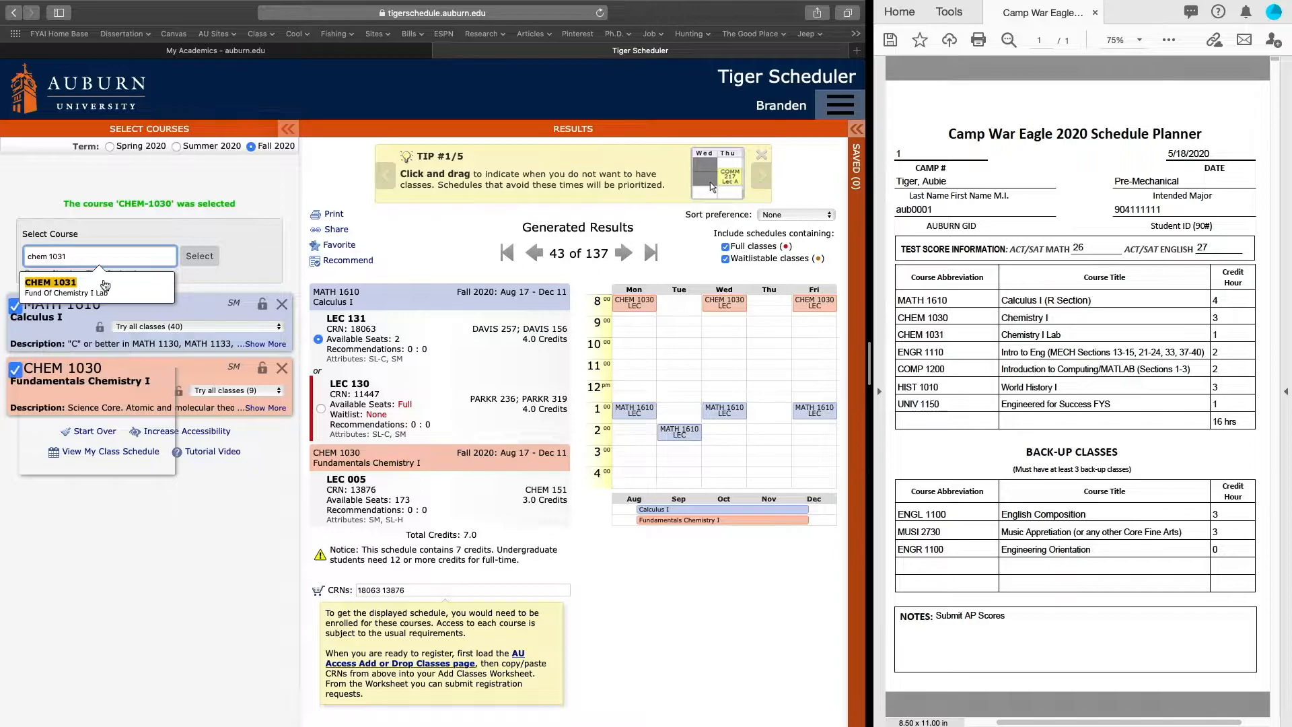
key("Return")
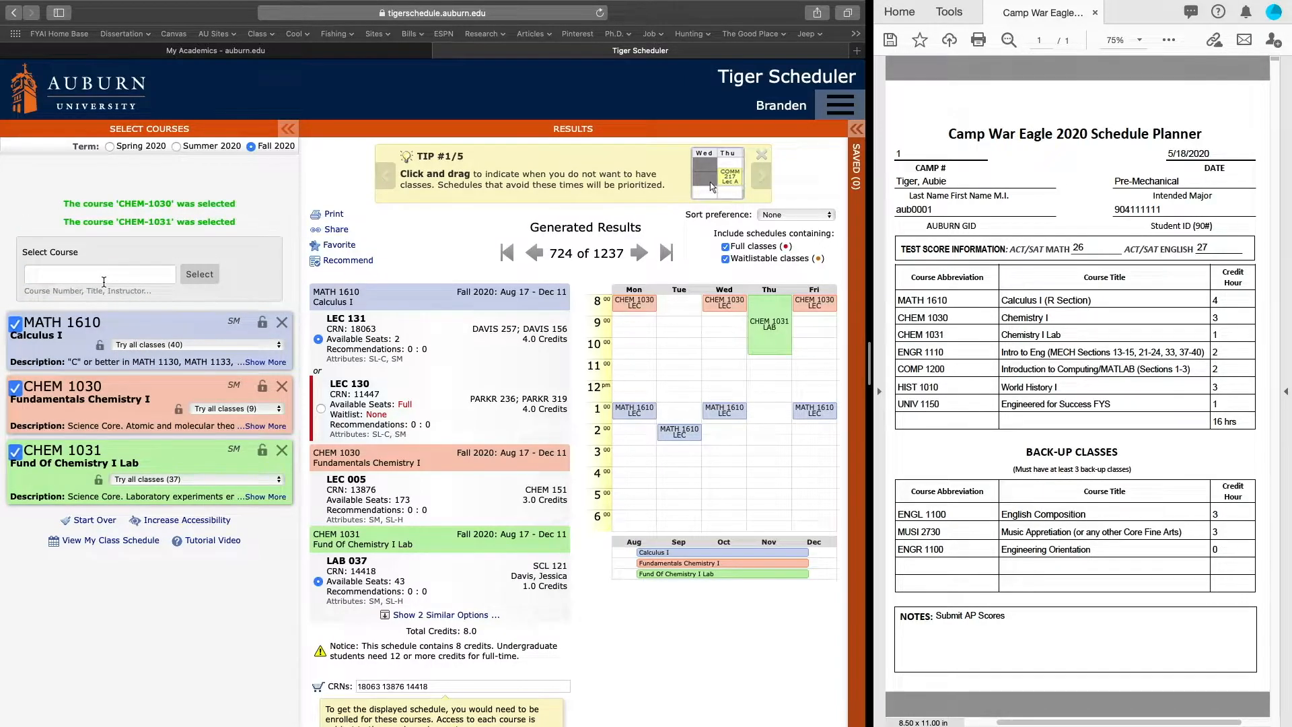
- Look up the ENGR courses and add ENGR 1110 Introduction To Engineering
left_click(94, 256)
type("engraved 11")
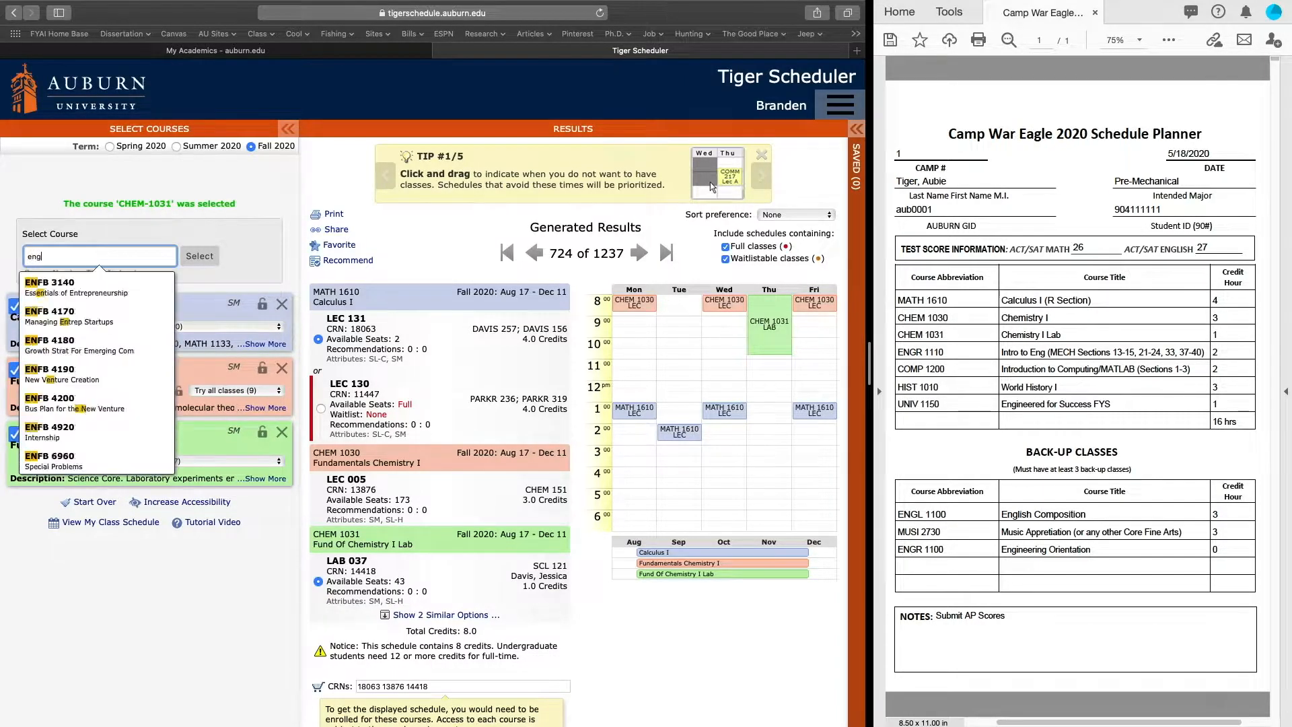
key("BackSpace")
key("BackSpace")
key("BackSpace")
key("BackSpace")
key("BackSpace")
key("BackSpace")
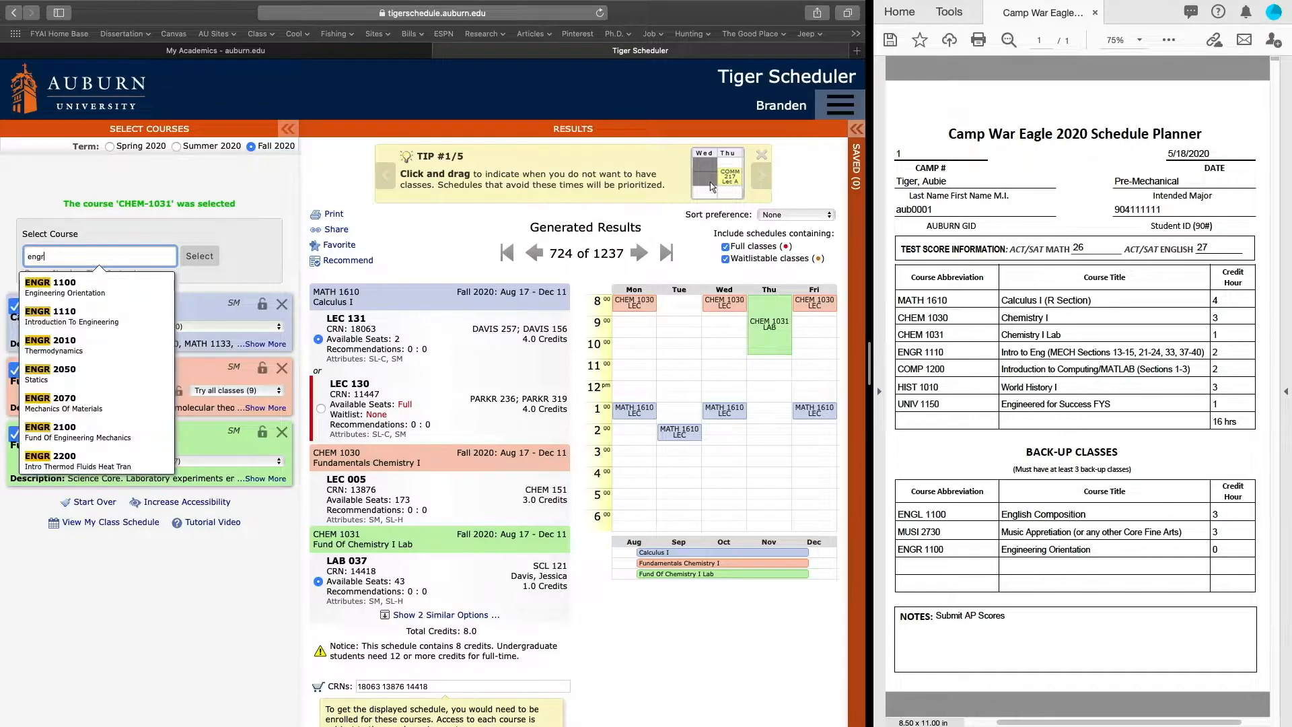
left_click(99, 297)
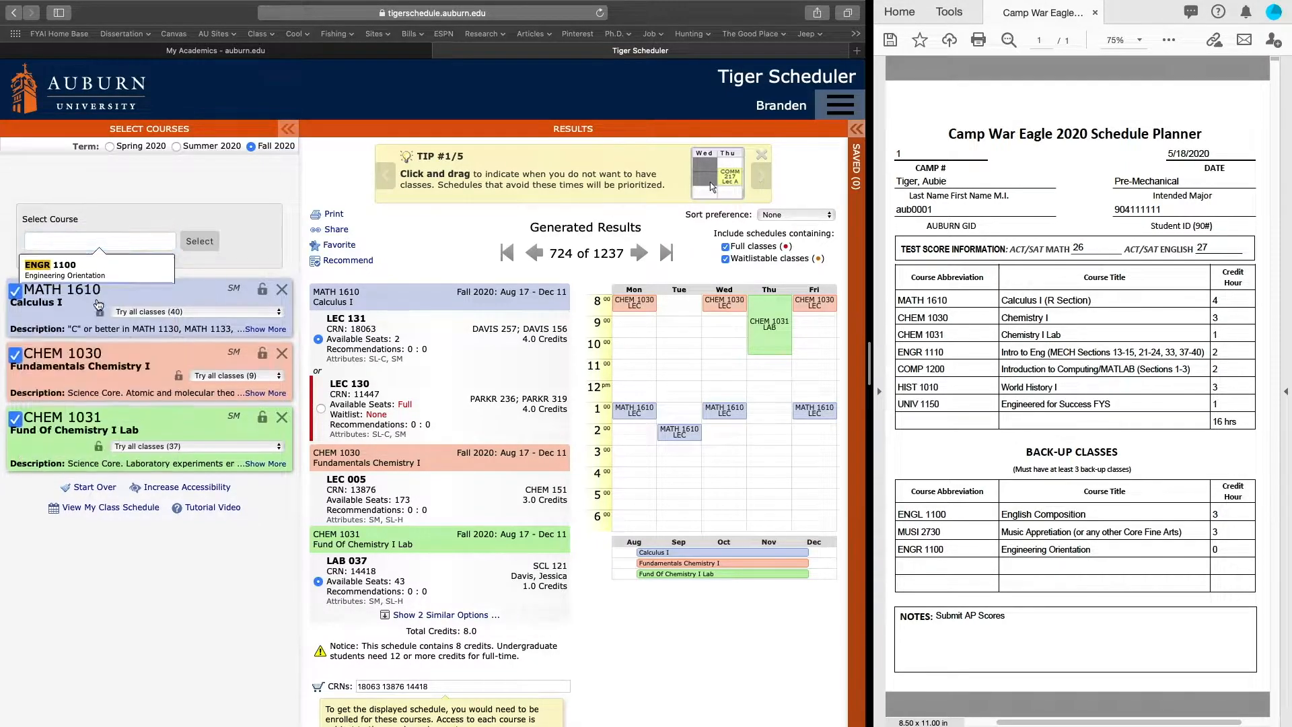
- Add COMP 1200 and HIST 1010 World History I to the selected courses
left_click(91, 254)
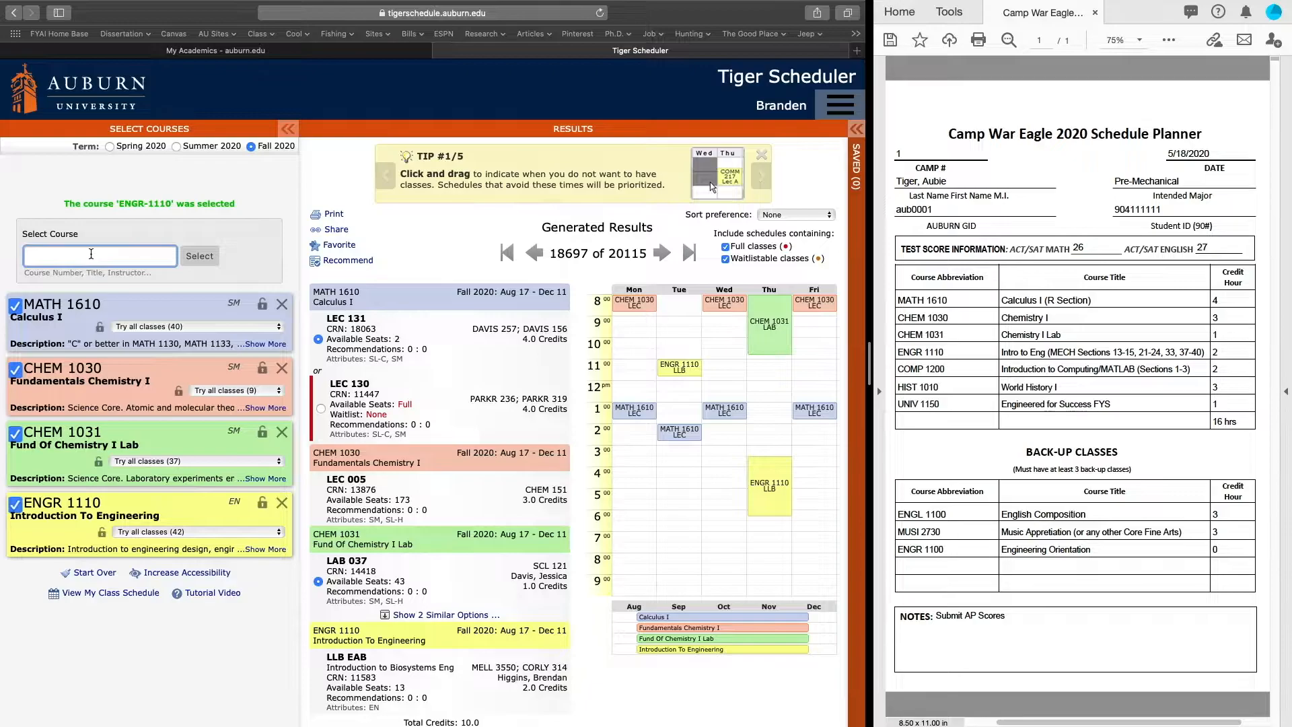
type("comp")
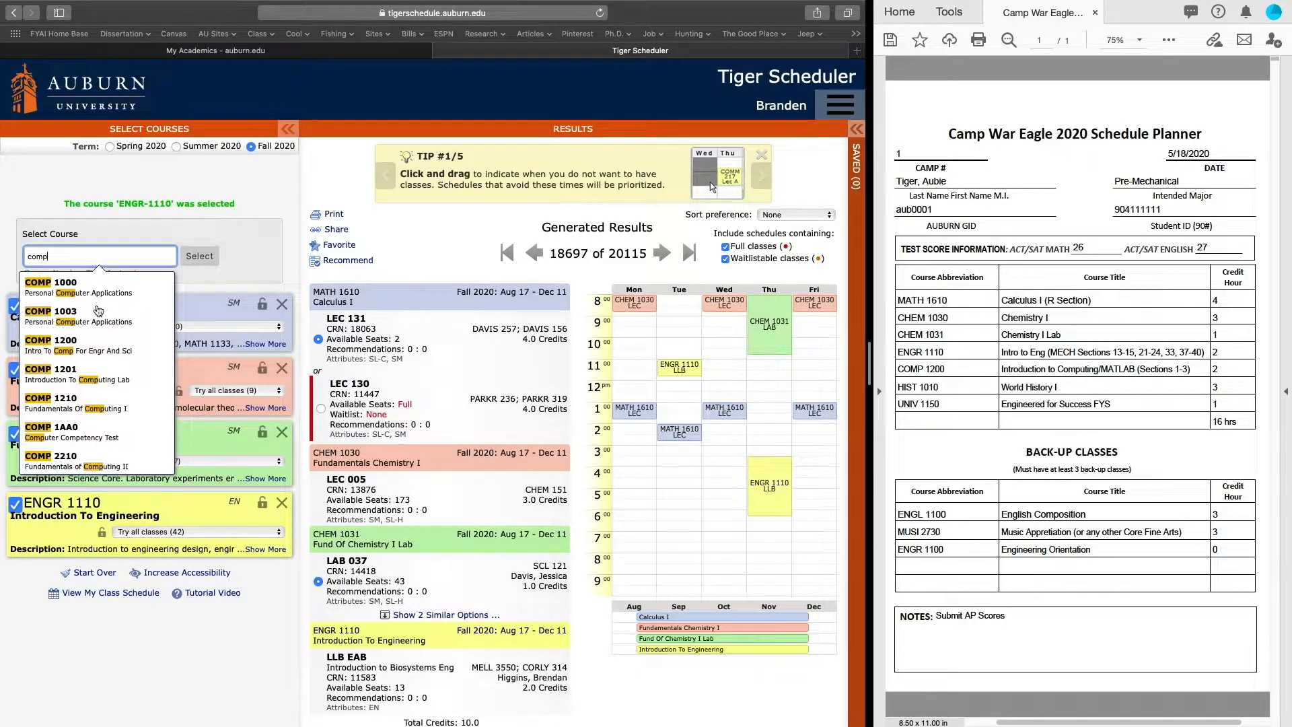
left_click(94, 347)
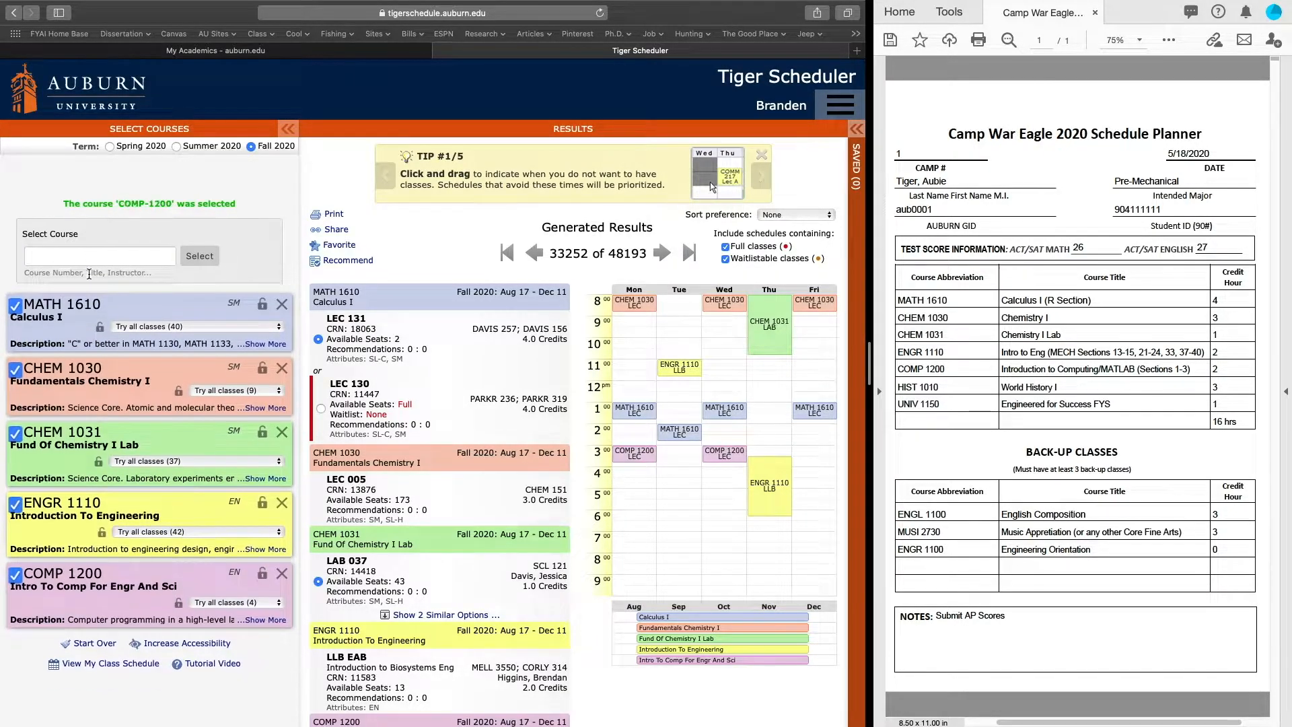
left_click(85, 255)
type("hist")
left_click(96, 284)
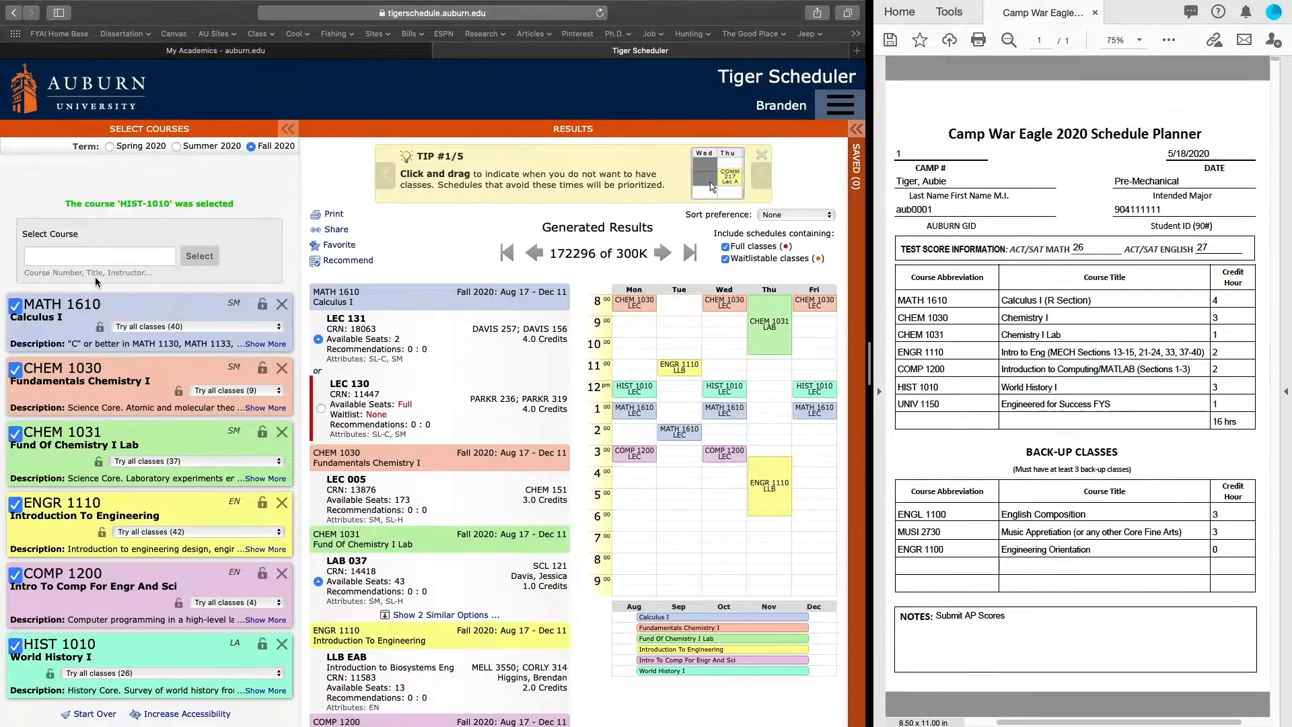
- Find UNIV 1150 and add it to the selected courses
left_click(91, 257)
type("univ")
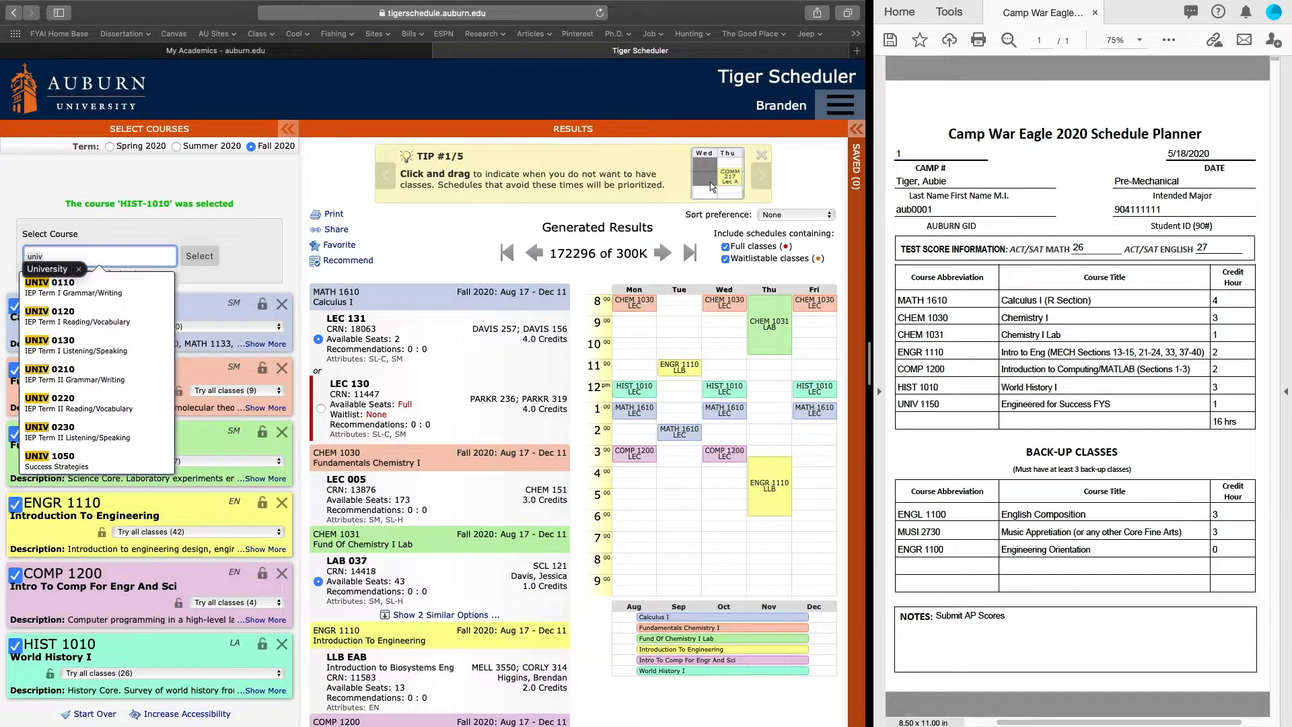
type(" 11")
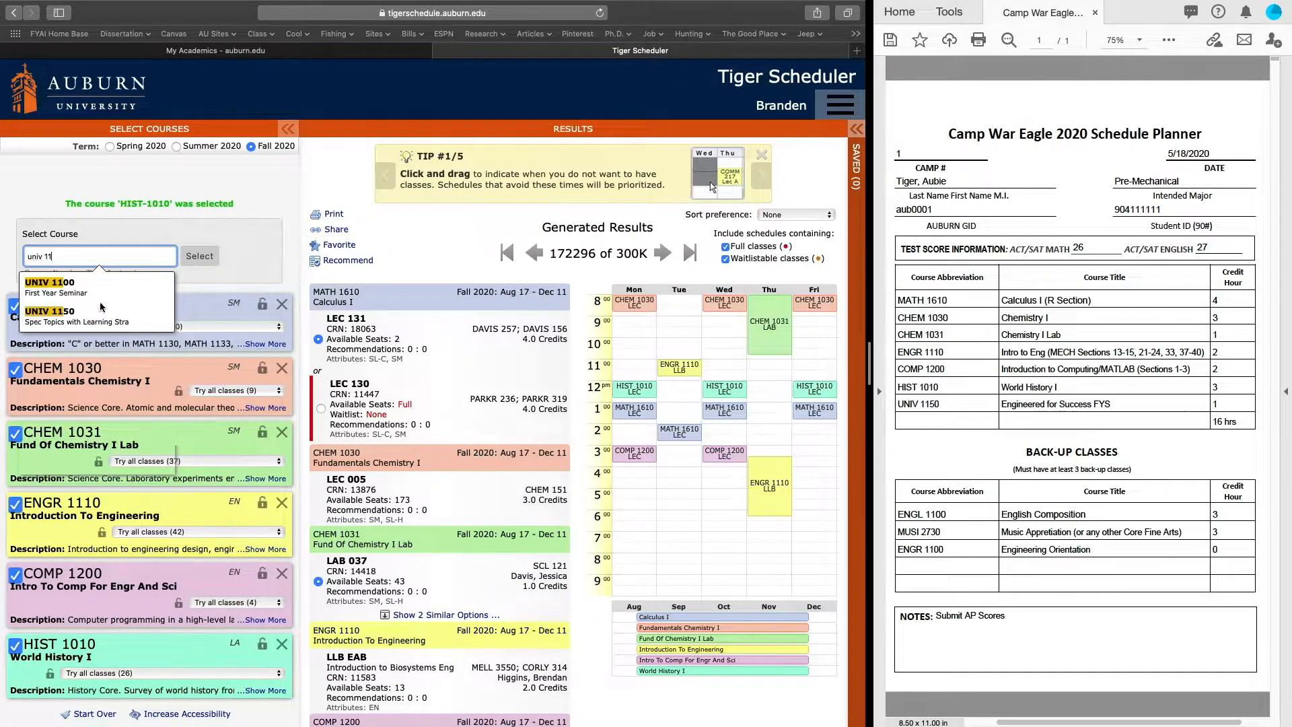
left_click(100, 311)
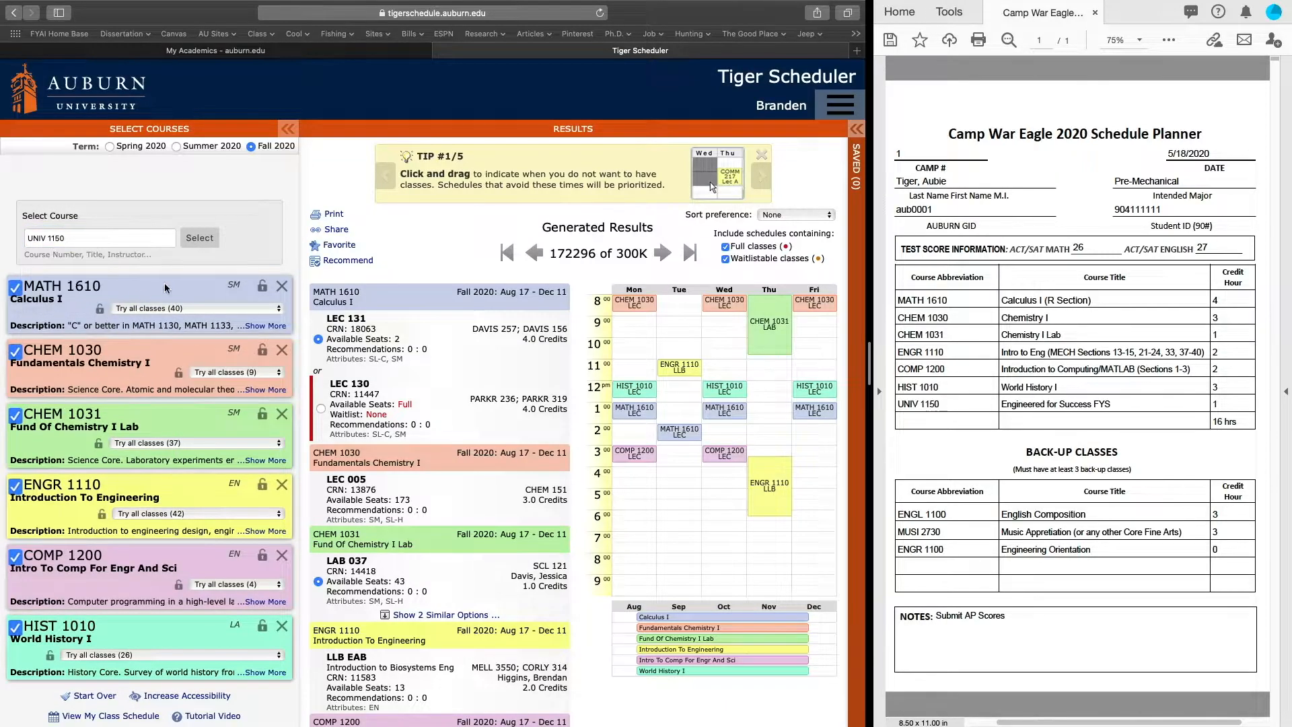
scroll(149, 501, "down", 1)
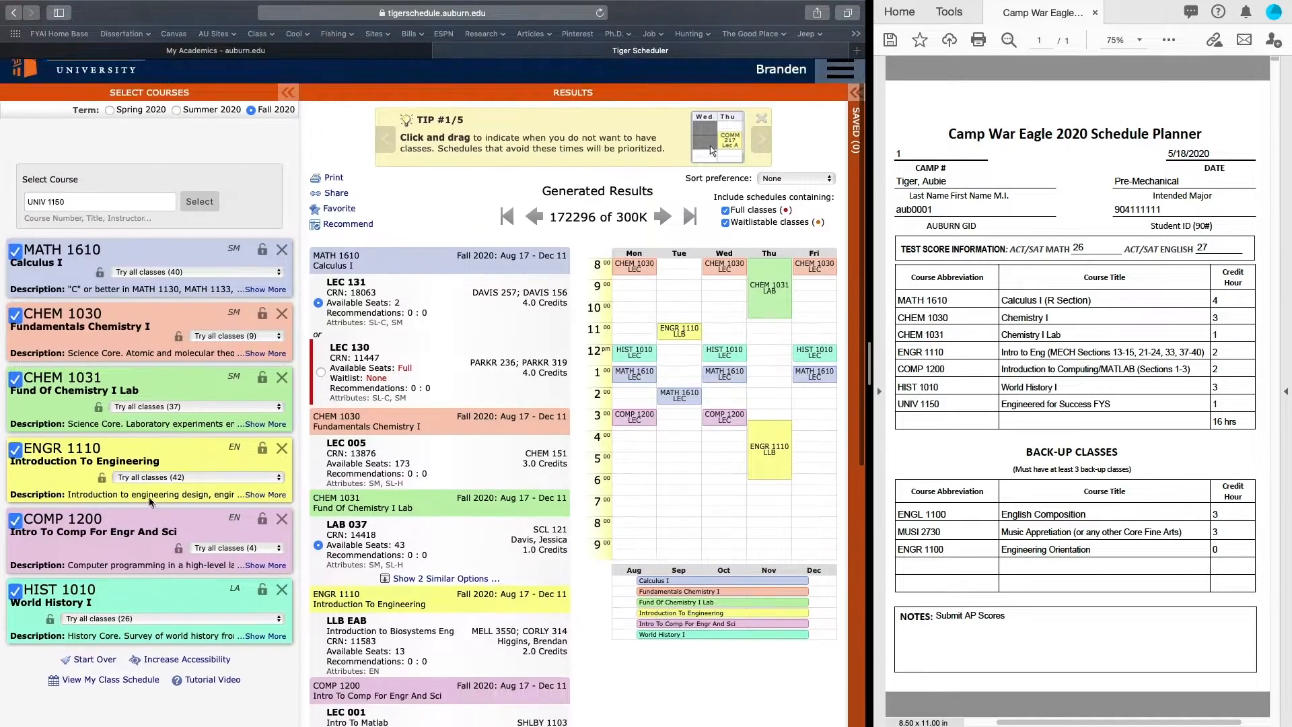
left_click(200, 197)
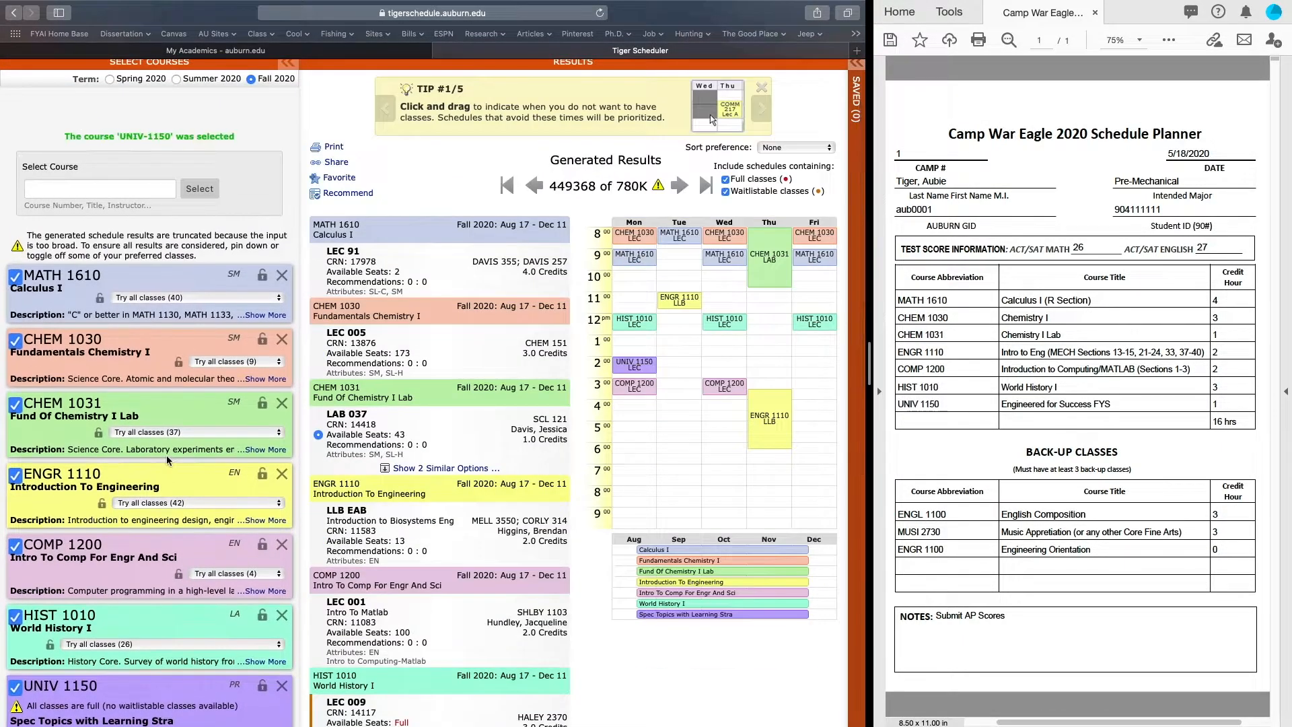
- Switch MATH 1610 to trying specific classes and deselect all of its sections
scroll(167, 455, "down", 1)
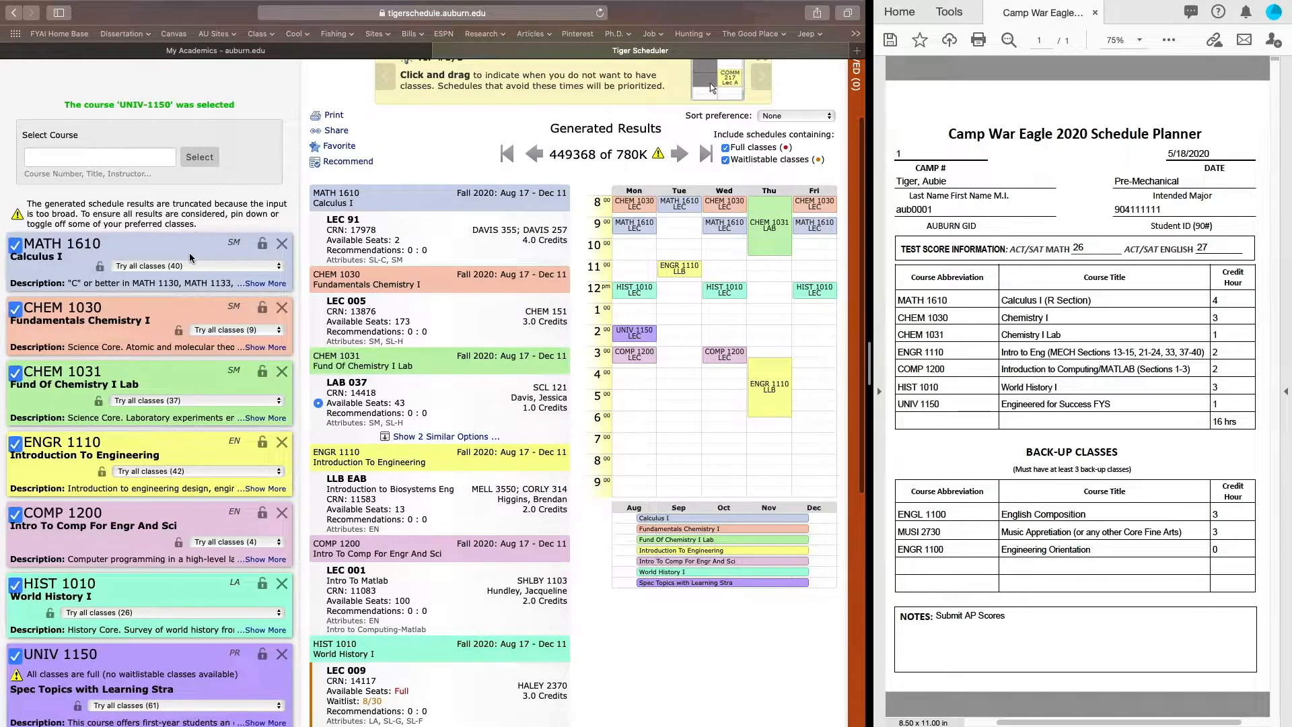
left_click(190, 267)
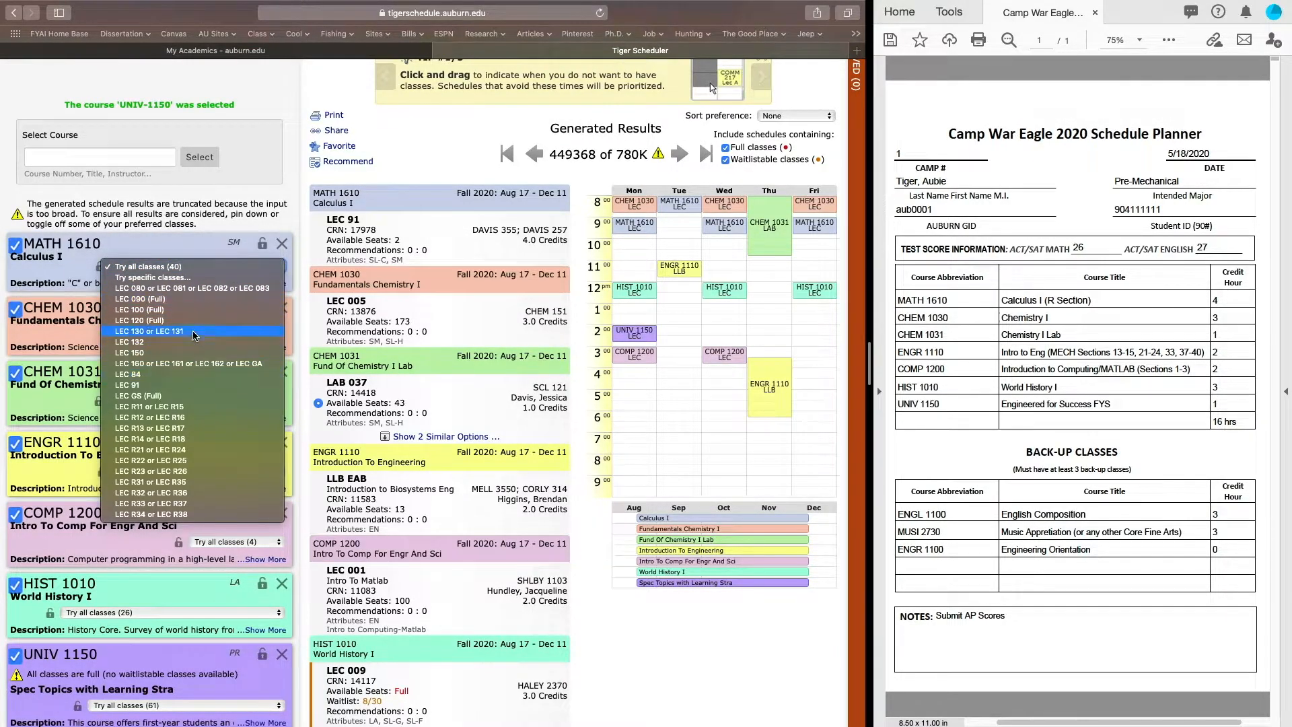
left_click(195, 277)
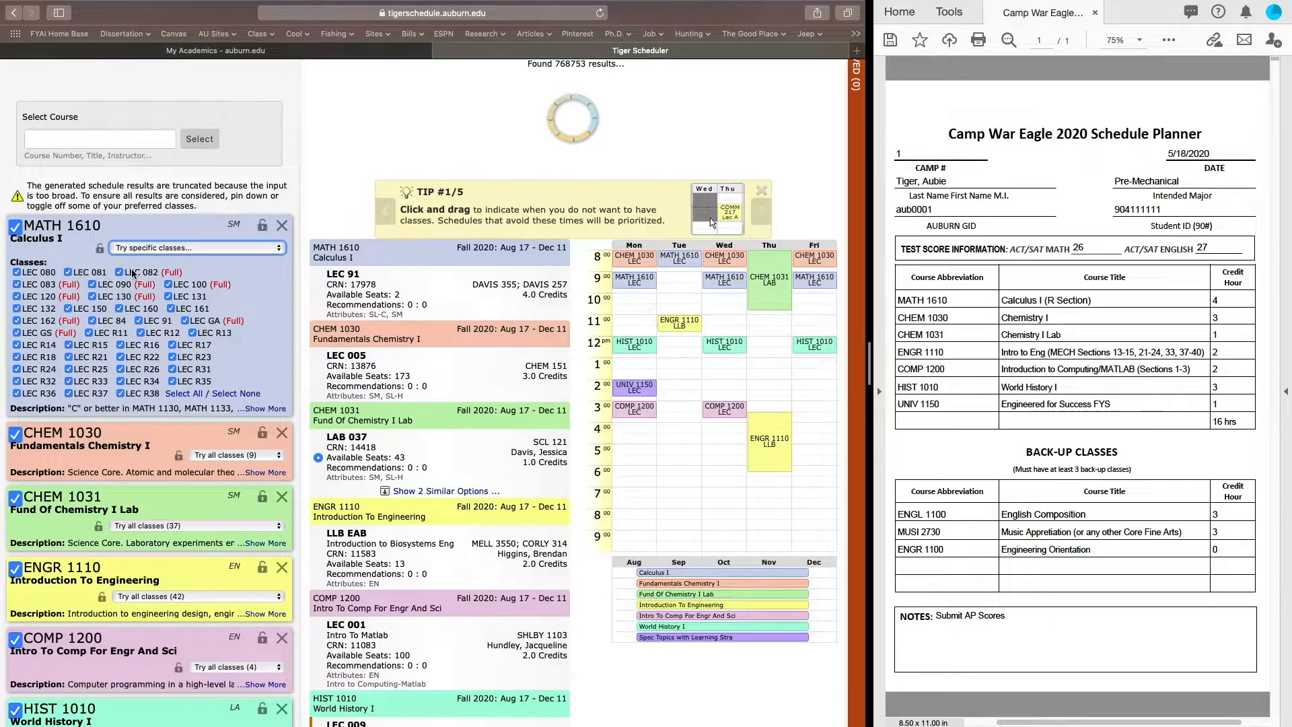
left_click(236, 394)
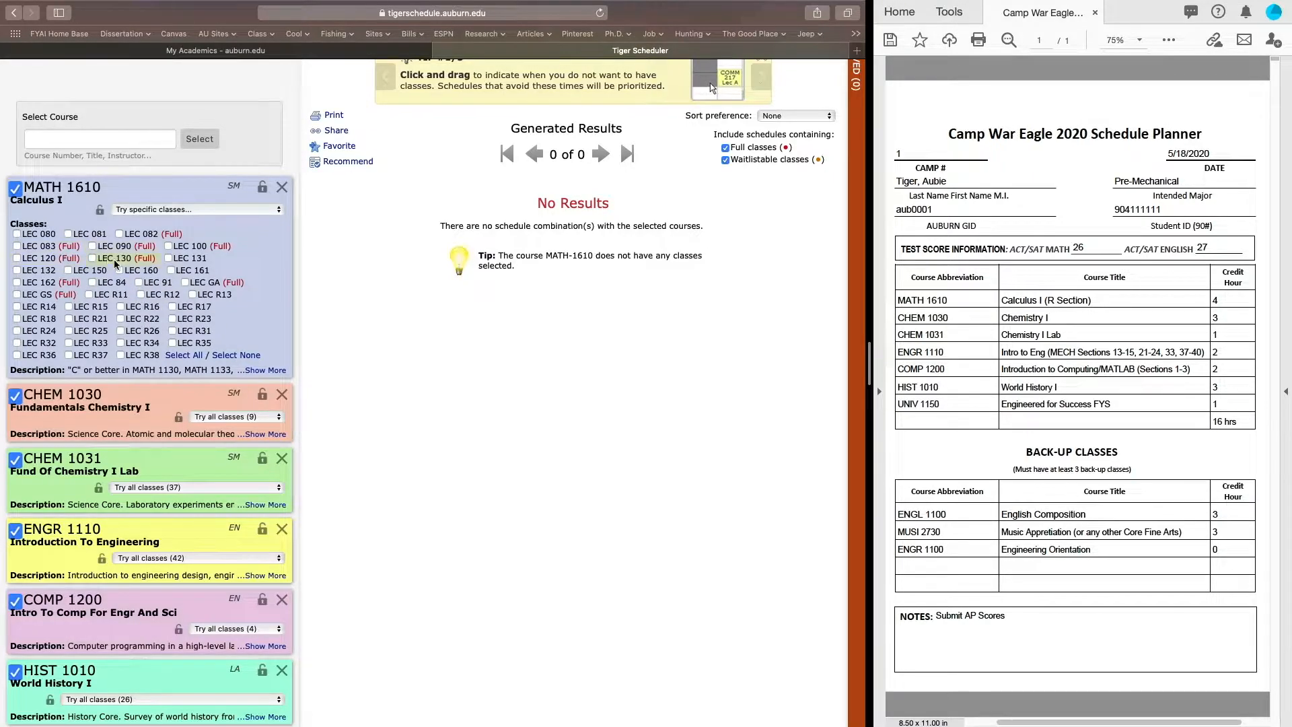
- Include only the MATH 1610 lecture sections LEC R11 through LEC R18
left_click(89, 294)
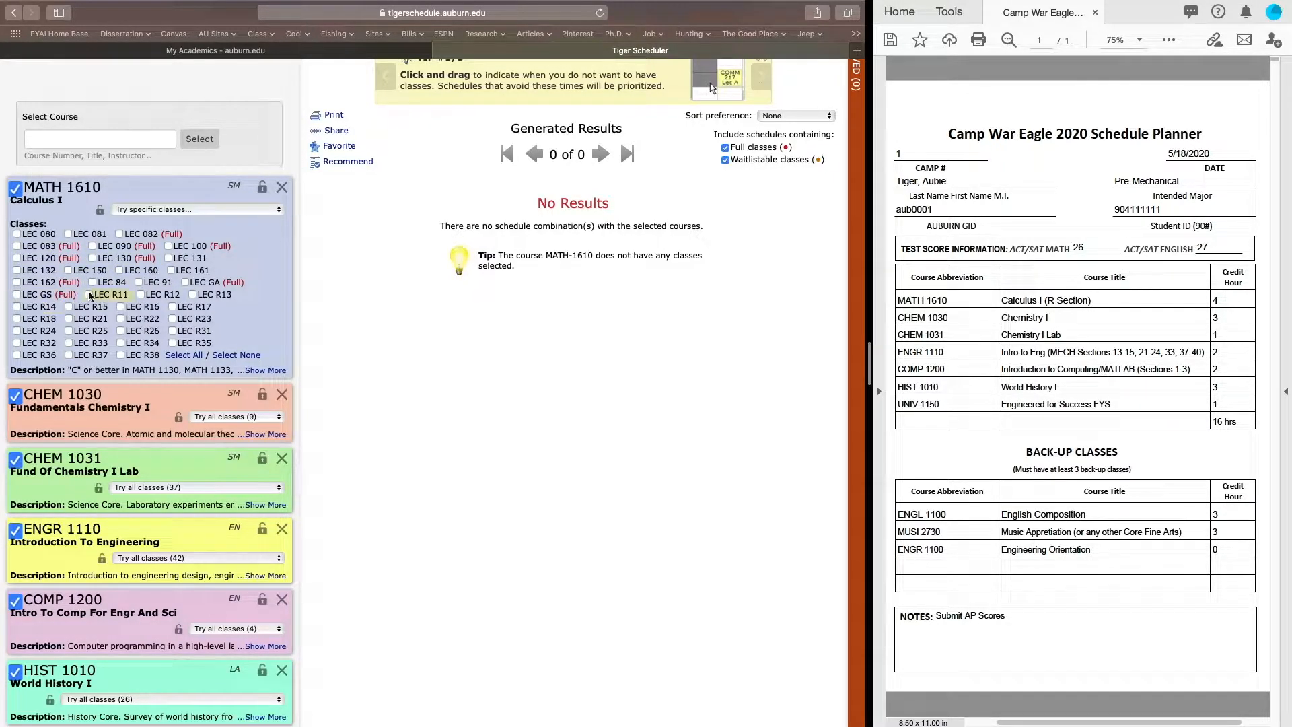
left_click(193, 295)
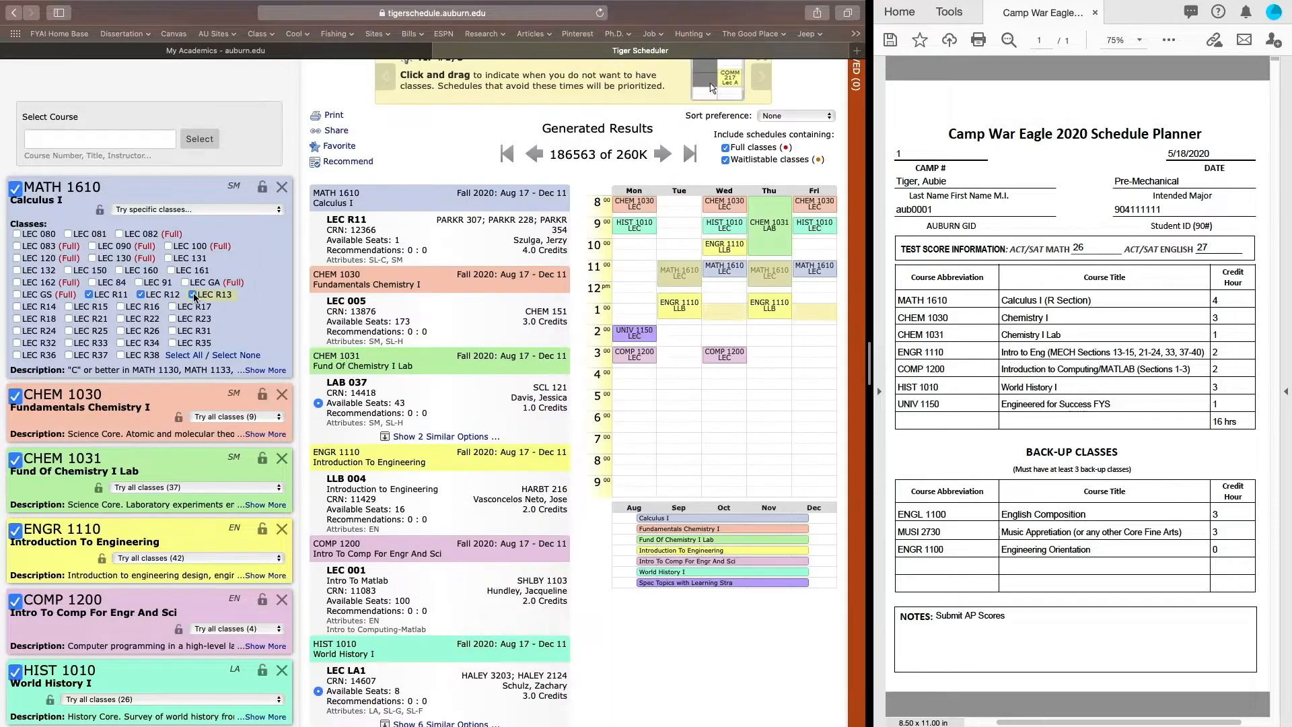
left_click(141, 294)
left_click(17, 307)
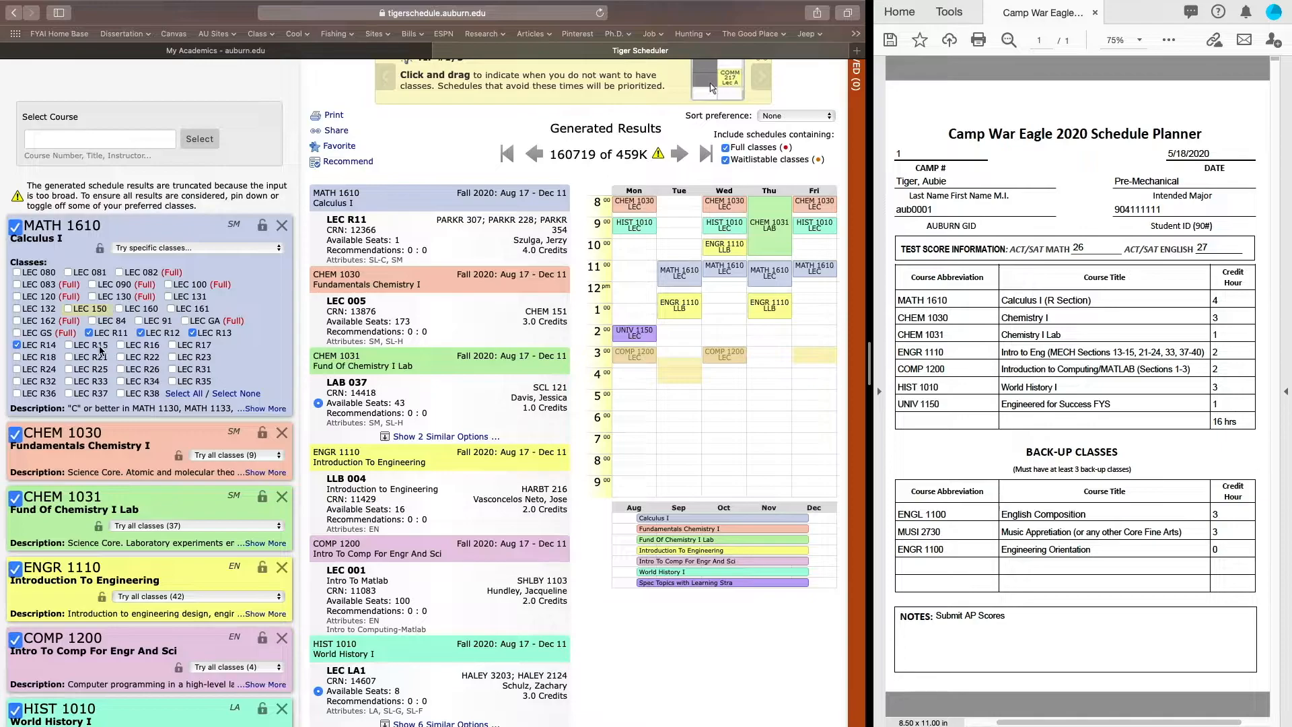
left_click(70, 345)
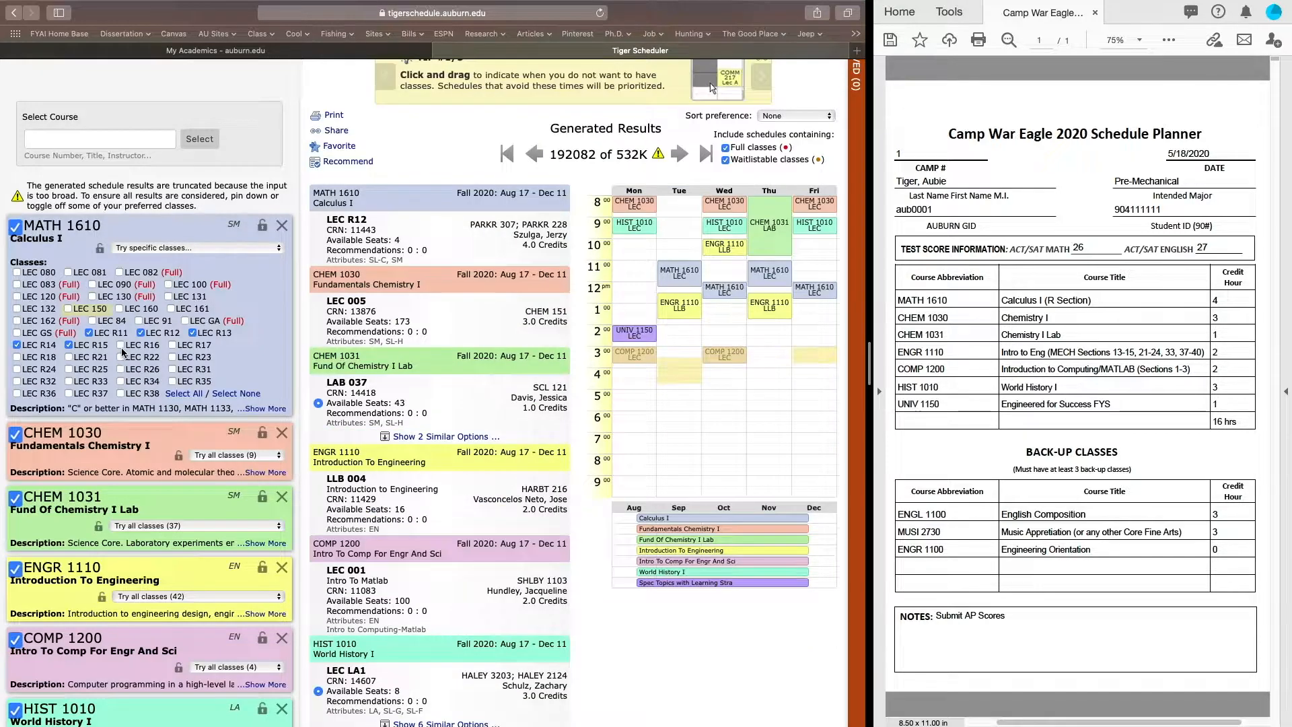
left_click(122, 346)
left_click(172, 345)
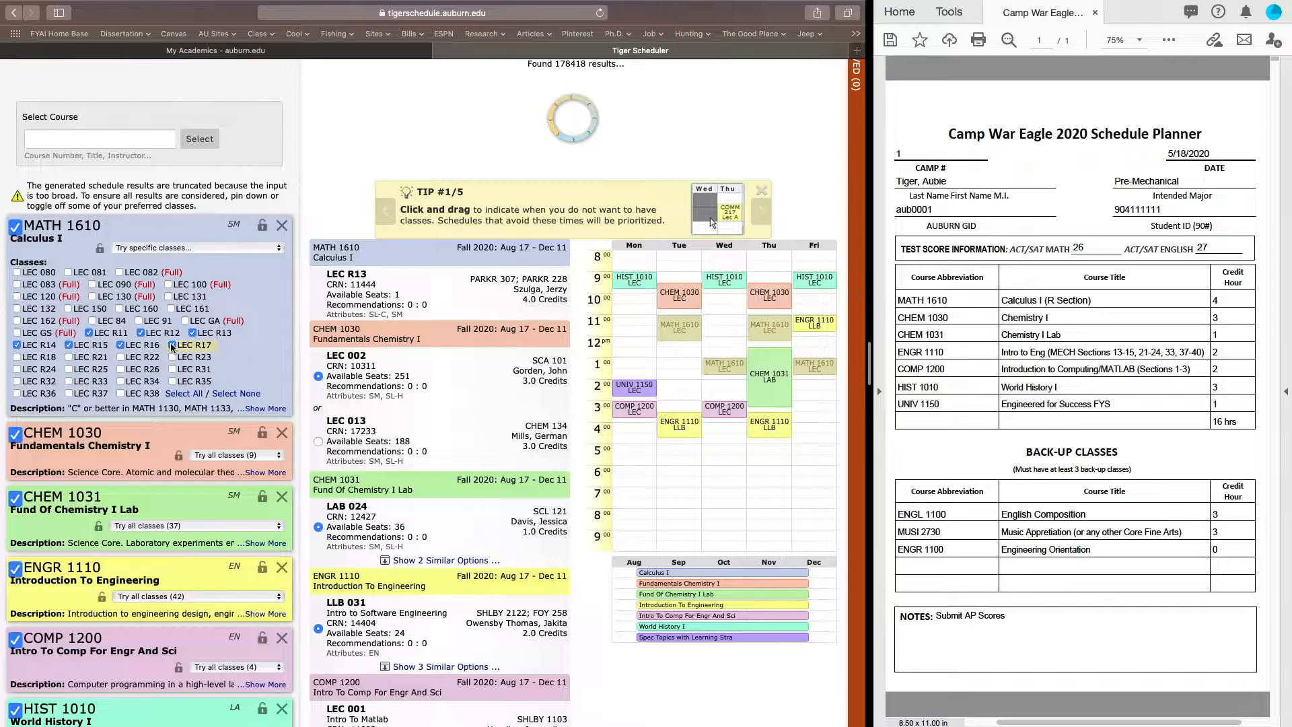
left_click(17, 357)
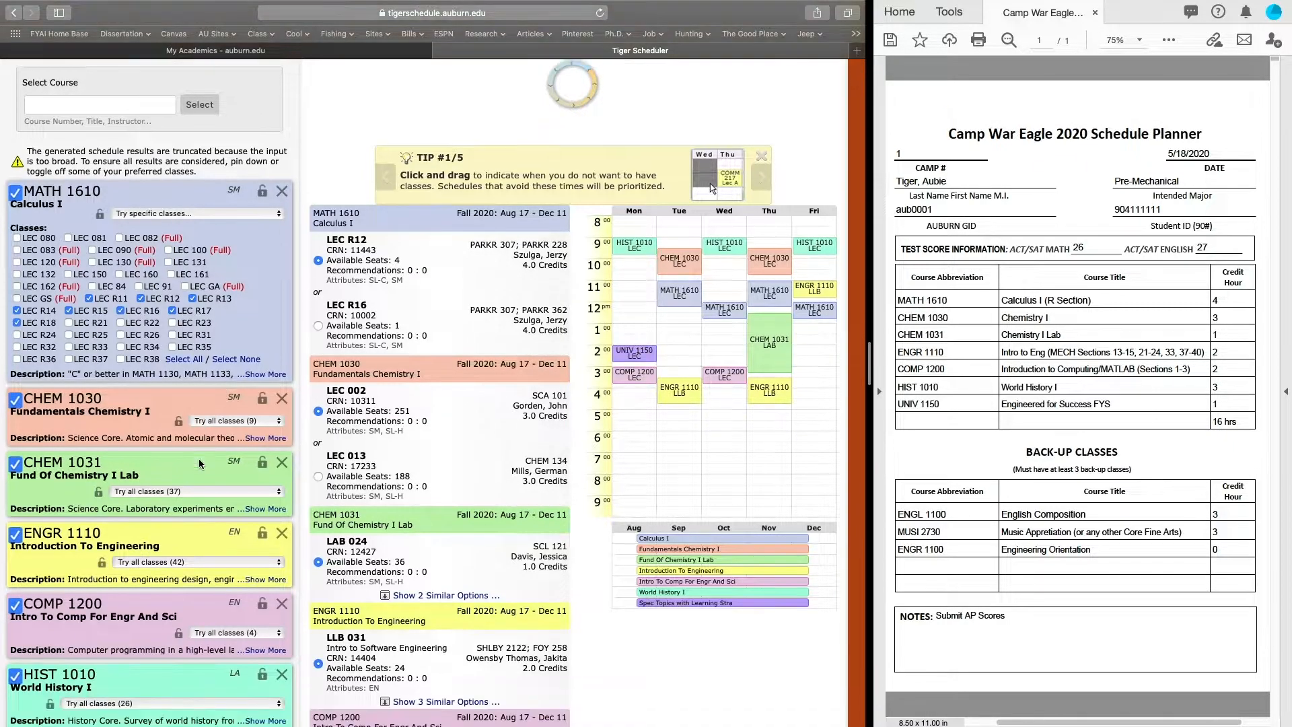
- Switch ENGR 1110 to trying specific classes and deselect all of its sections
scroll(202, 471, "down", 3)
left_click(188, 453)
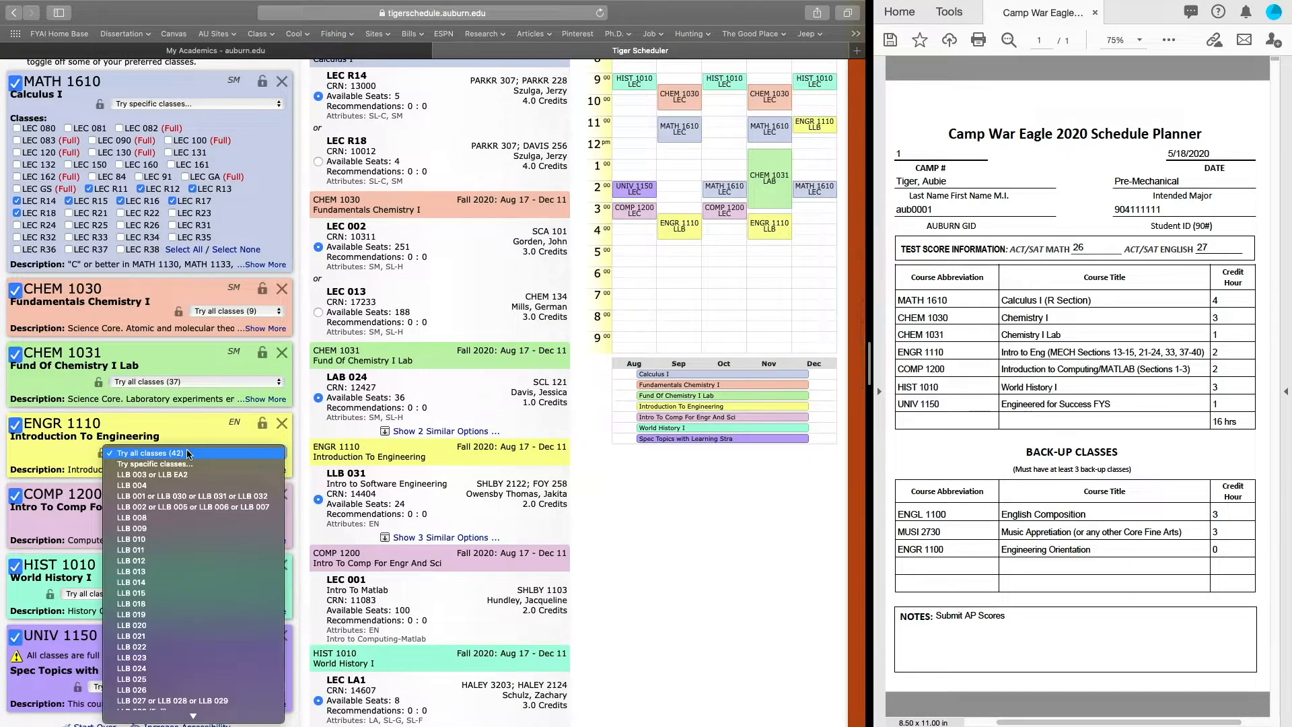
left_click(186, 465)
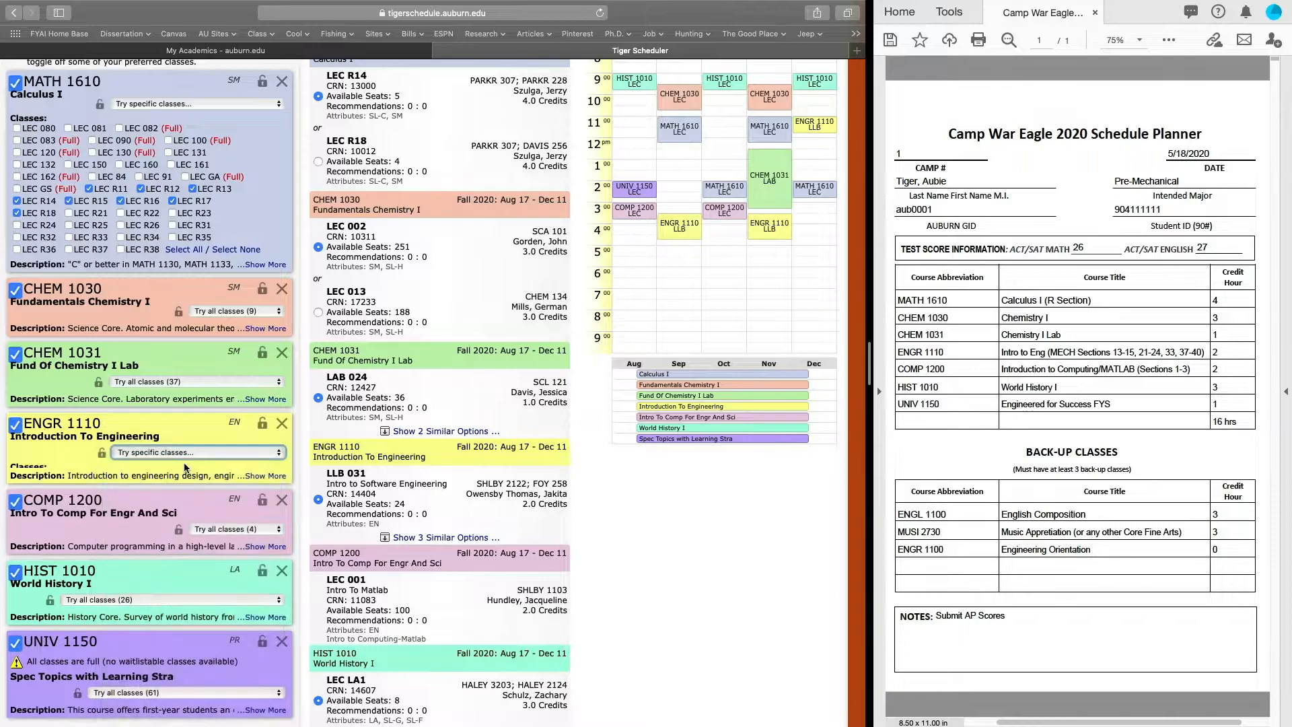
left_click(174, 599)
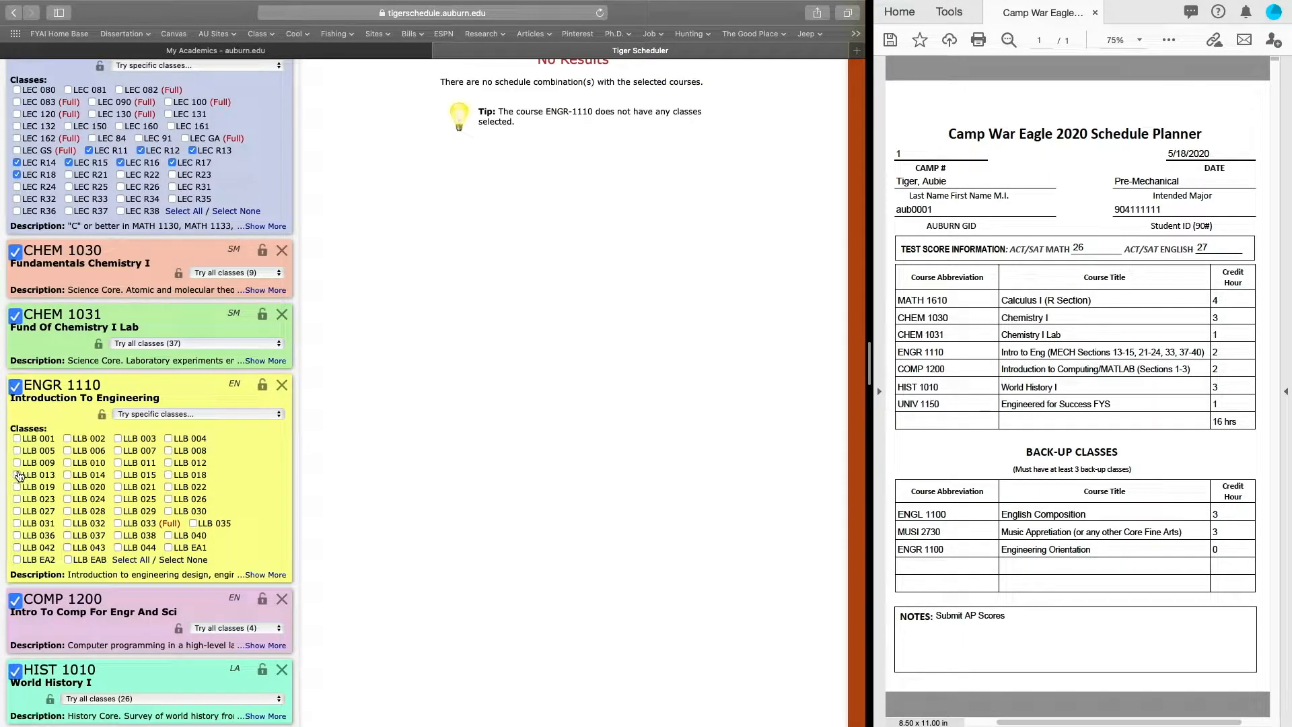
- Include only ENGR 1110 sections LLB 013 to 015, 021 to 024, 037, 038 and 040
scroll(19, 476, "up", 1)
left_click(16, 514)
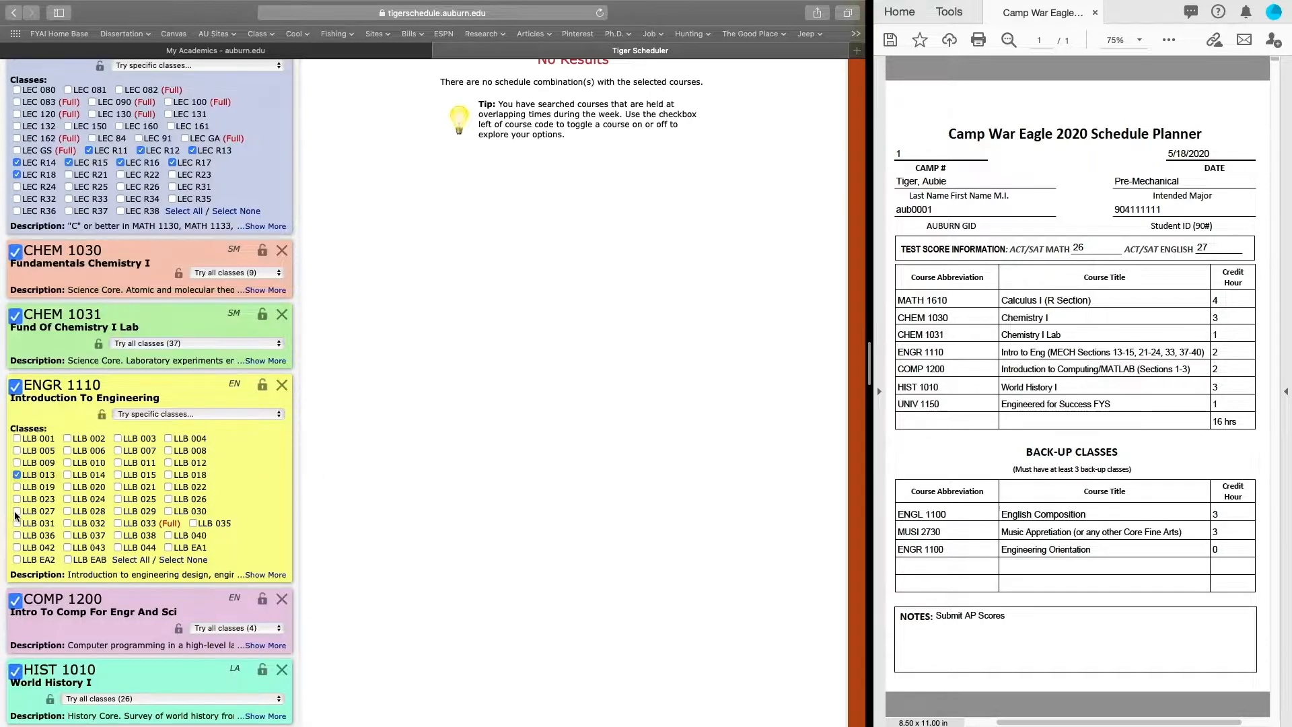
left_click(67, 475)
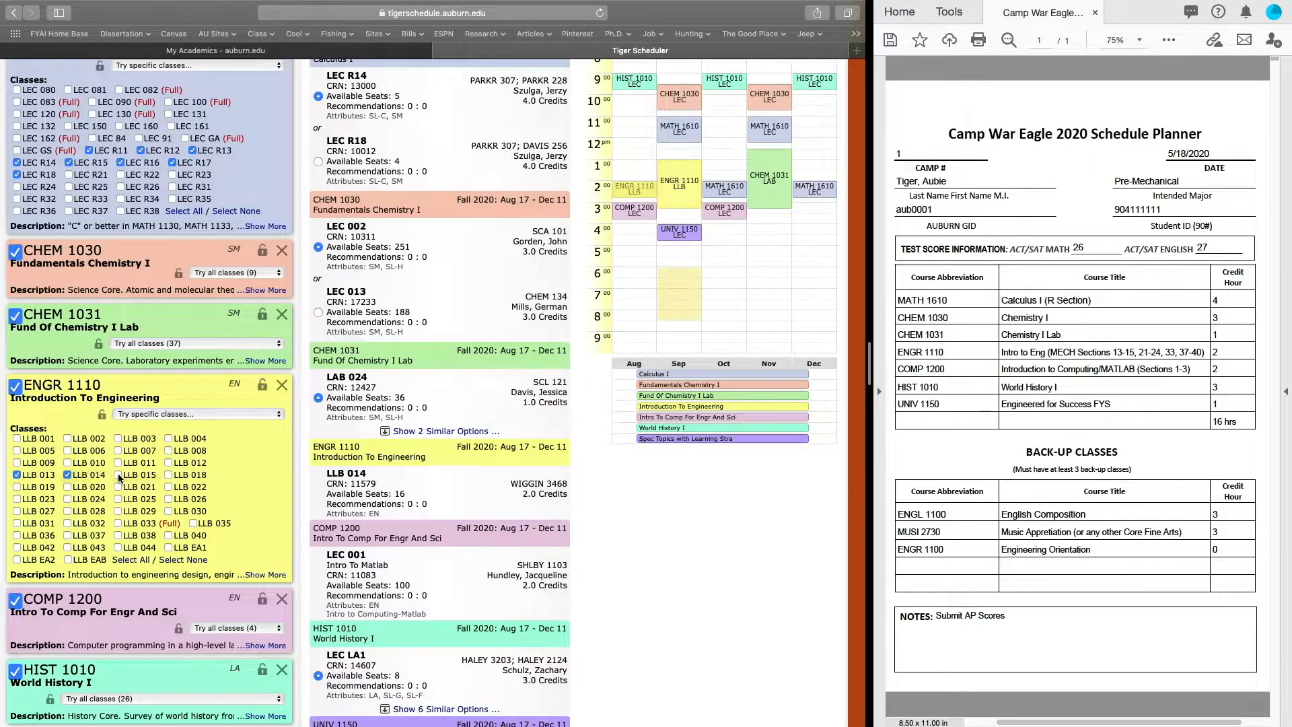
left_click(118, 475)
left_click(168, 486)
left_click(16, 499)
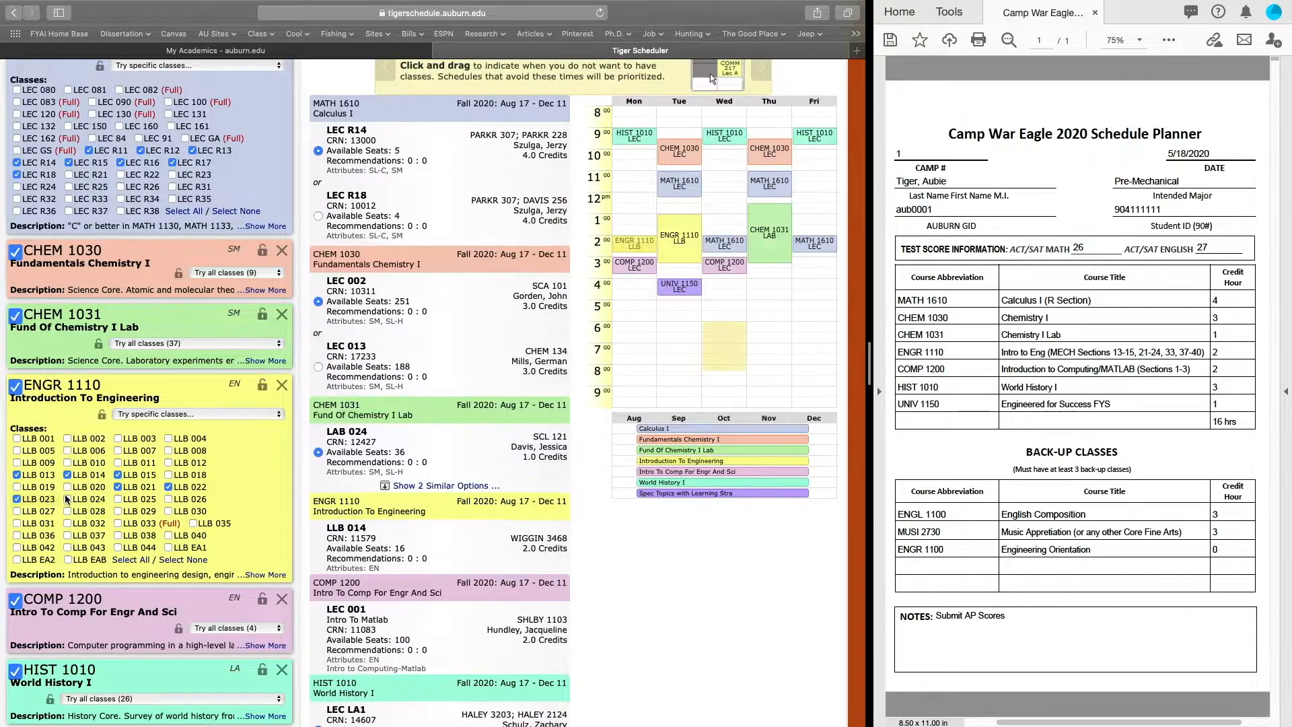
left_click(68, 498)
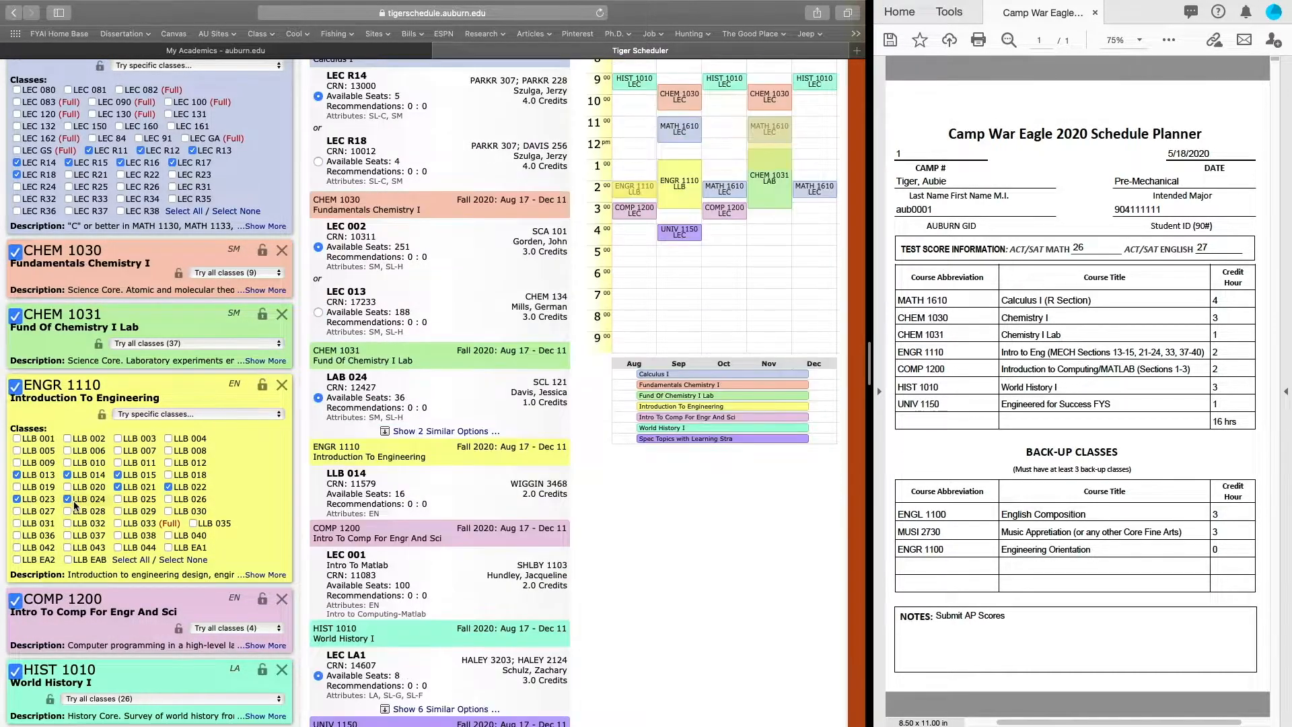
left_click(118, 523)
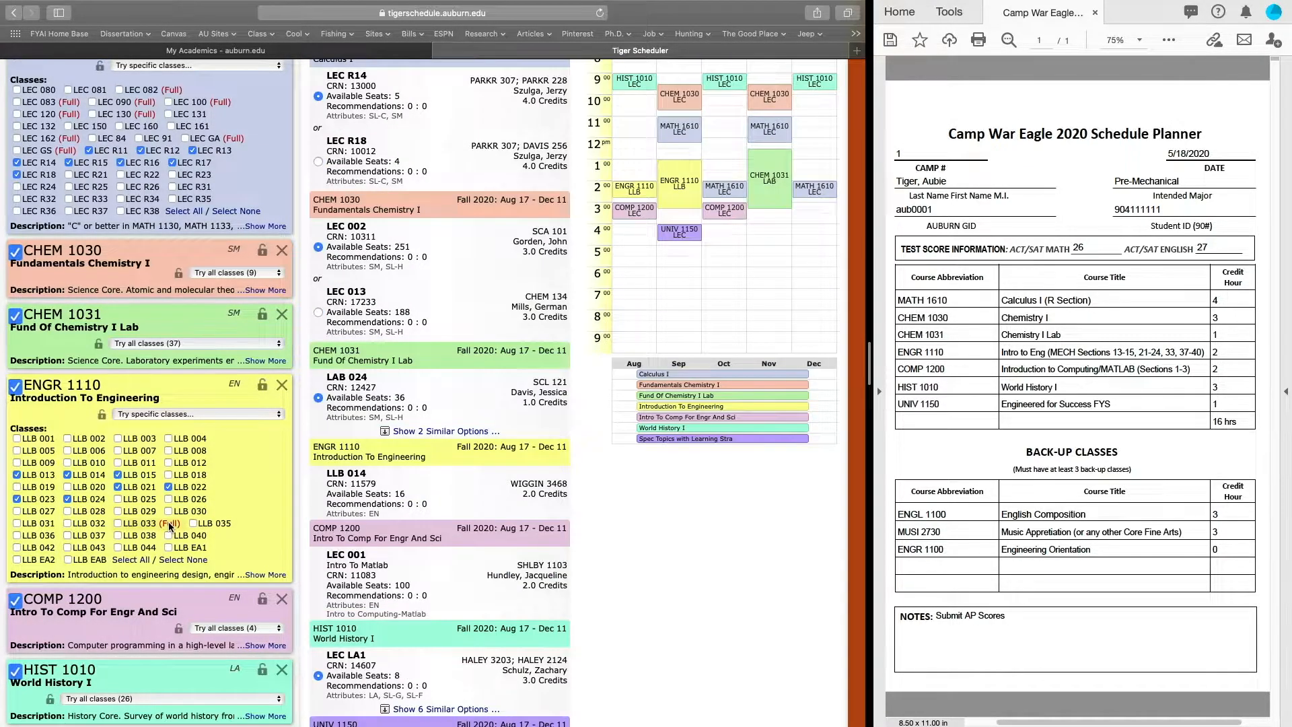
left_click(120, 535)
left_click(119, 535)
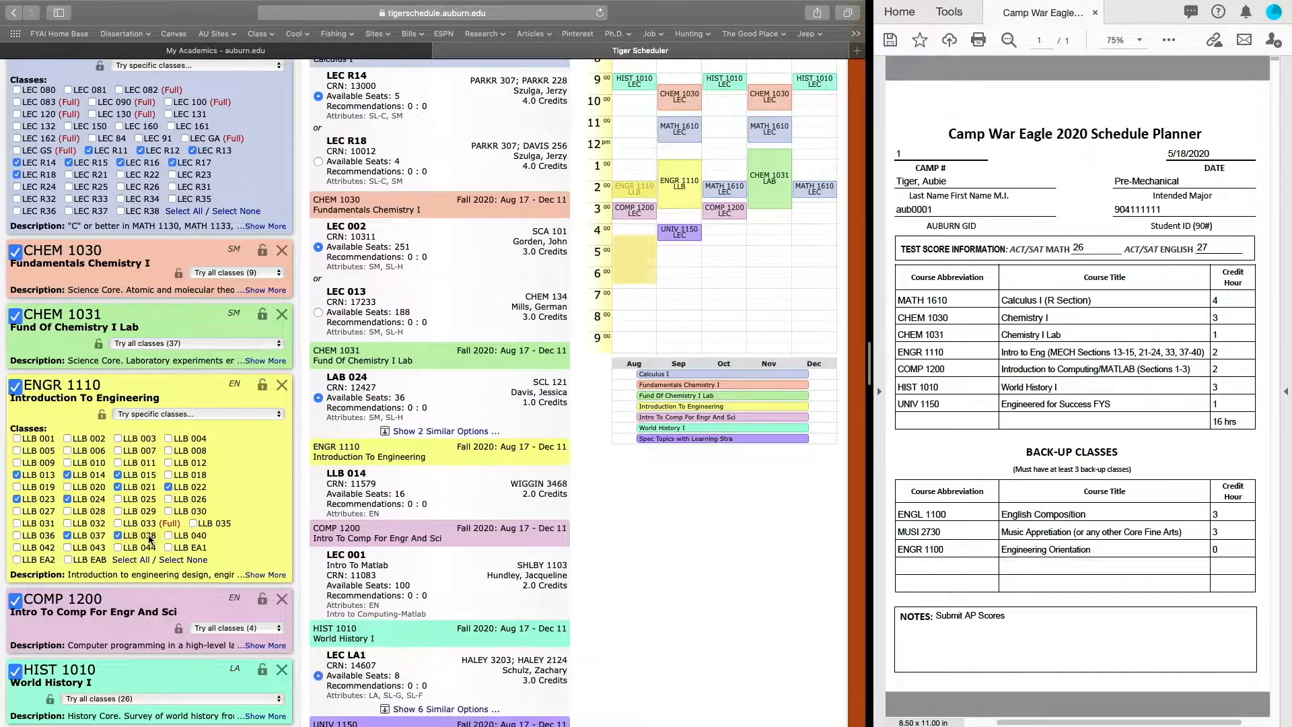
left_click(168, 535)
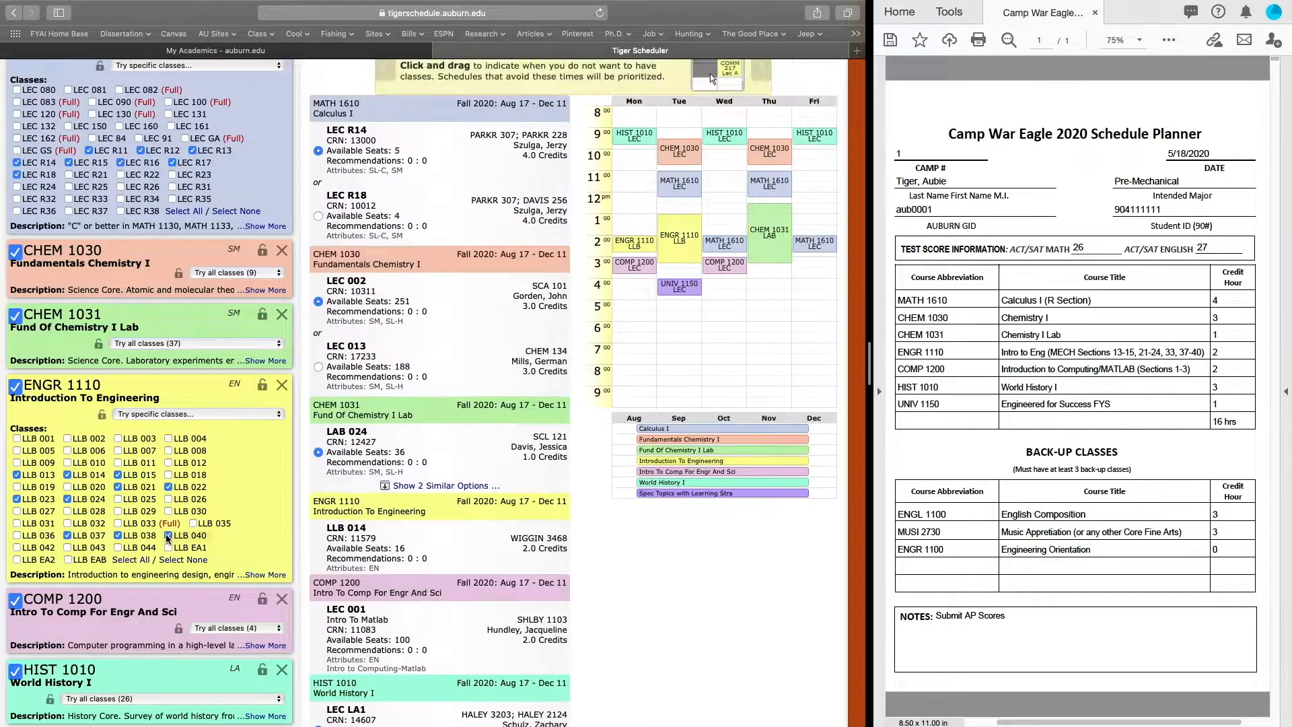
- Switch COMP 1200 to trying specific classes and include only LEC 001, LEC 002 and LEC 003
scroll(252, 545, "down", 2)
scroll(252, 545, "down", 3)
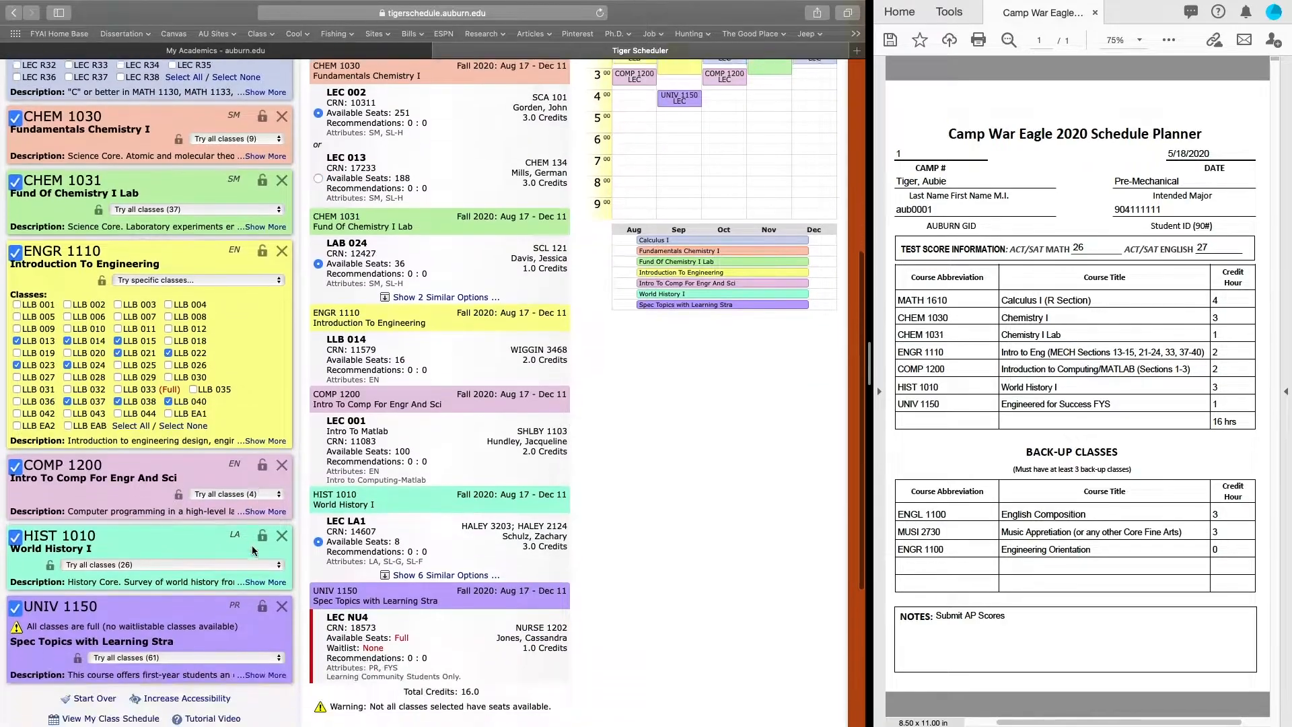
left_click(239, 470)
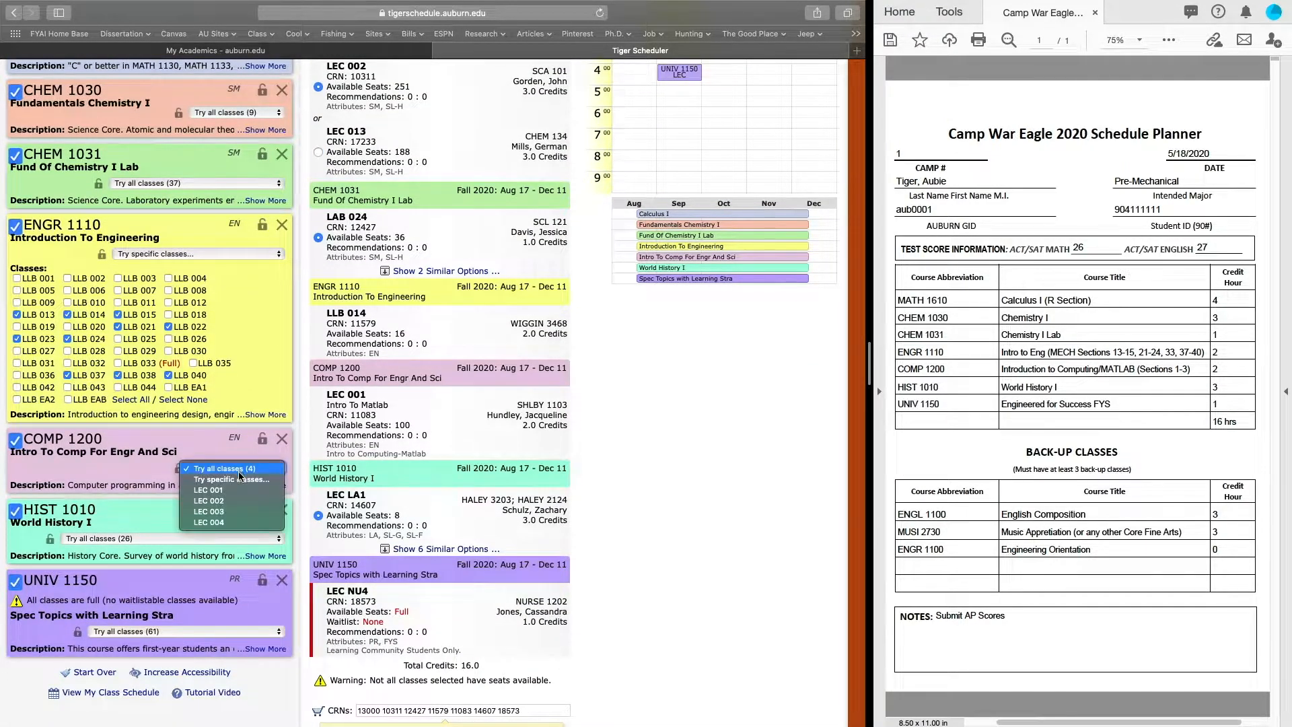
left_click(240, 479)
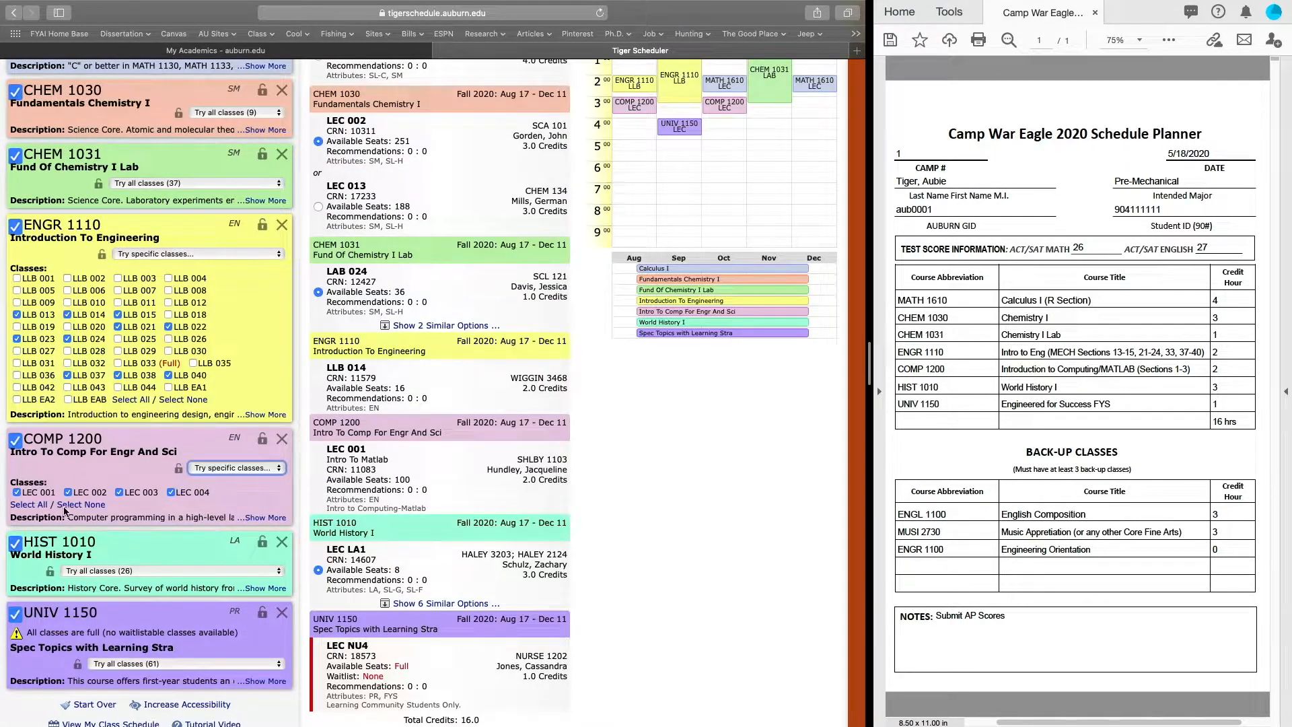
left_click(80, 505)
left_click(16, 492)
left_click(68, 492)
left_click(120, 492)
- Switch HIST 1010 to trying specific classes and exclude lecture sections LEC LA1 through LEC LA6
scroll(184, 499, "down", 3)
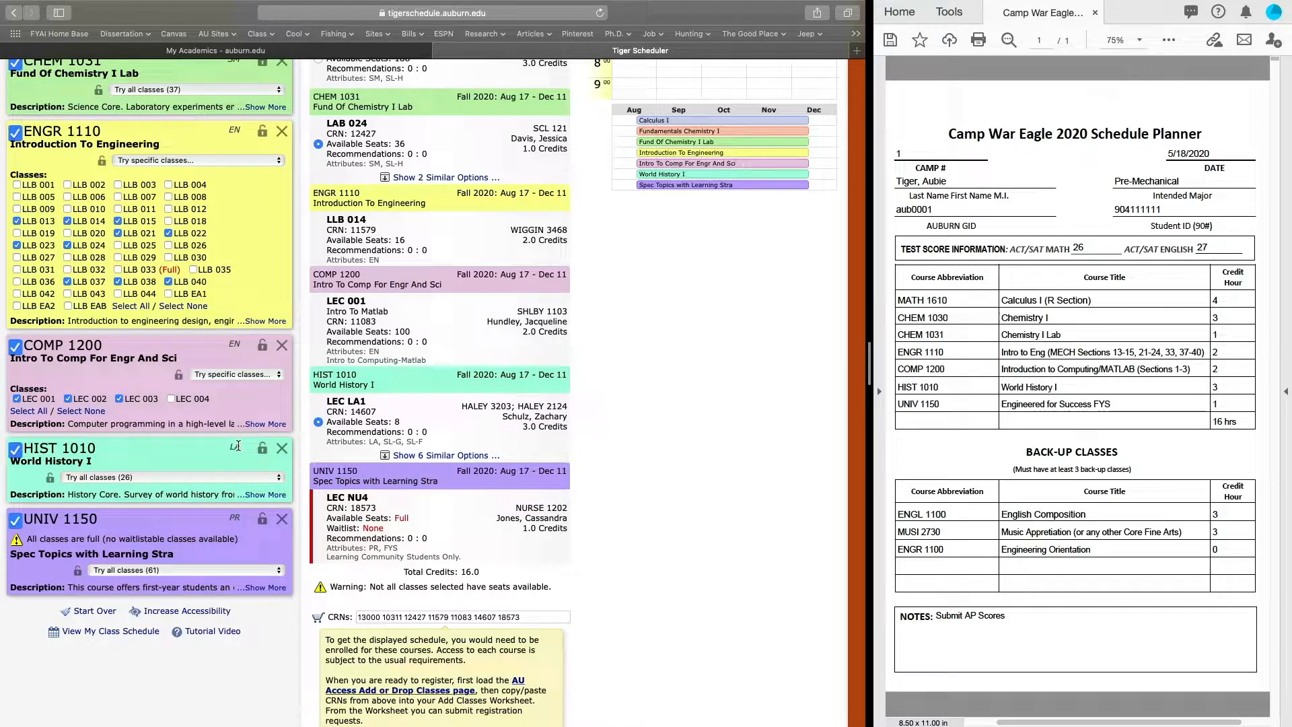
left_click(211, 478)
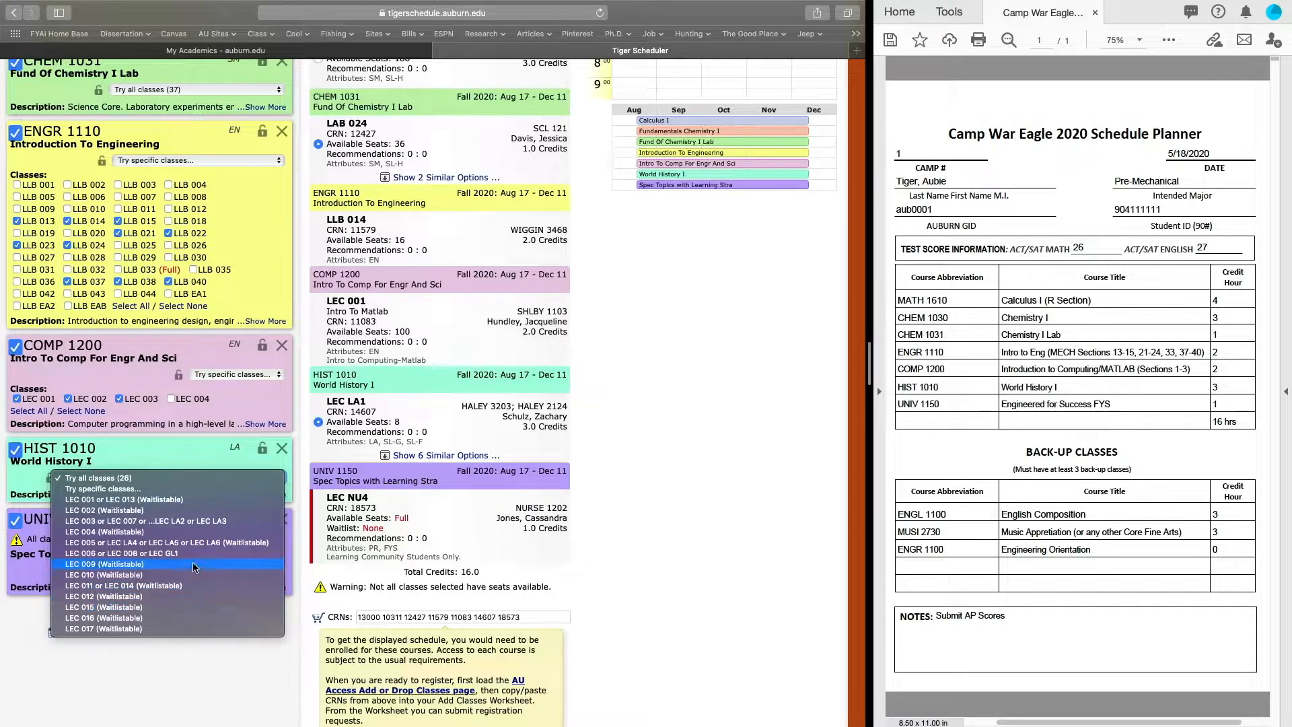
left_click(201, 489)
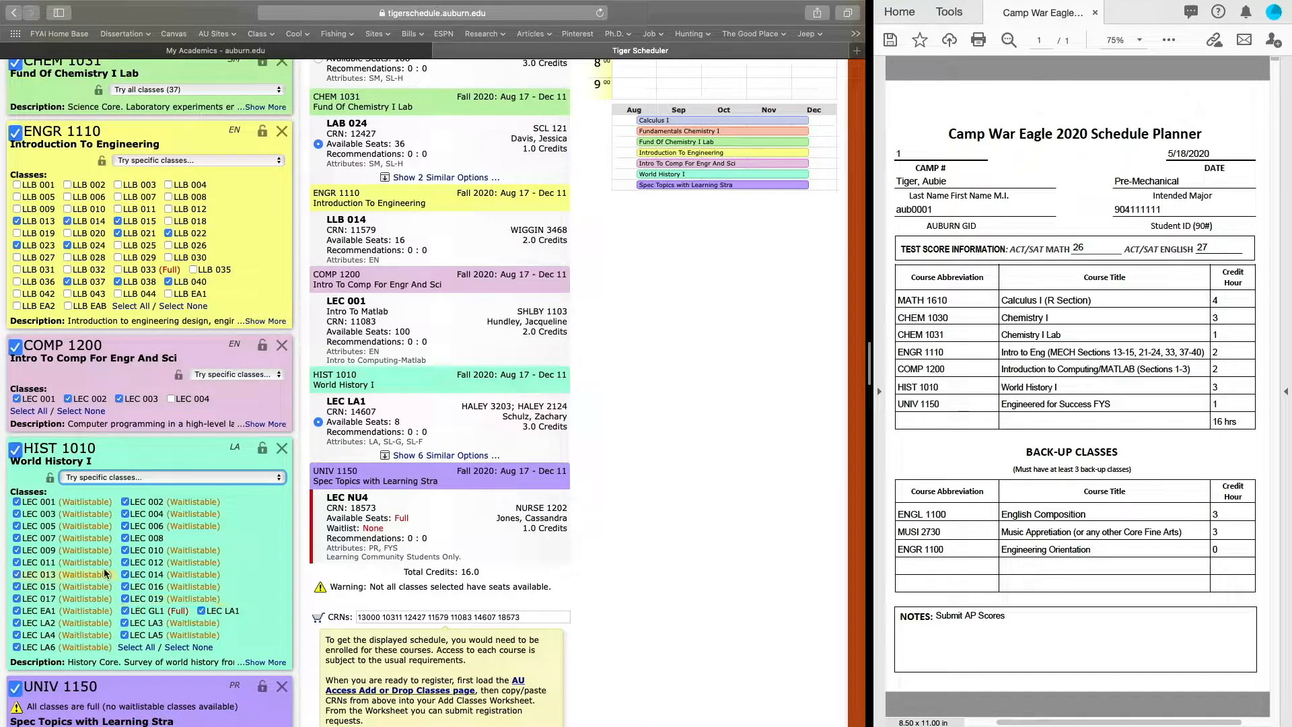
left_click(16, 624)
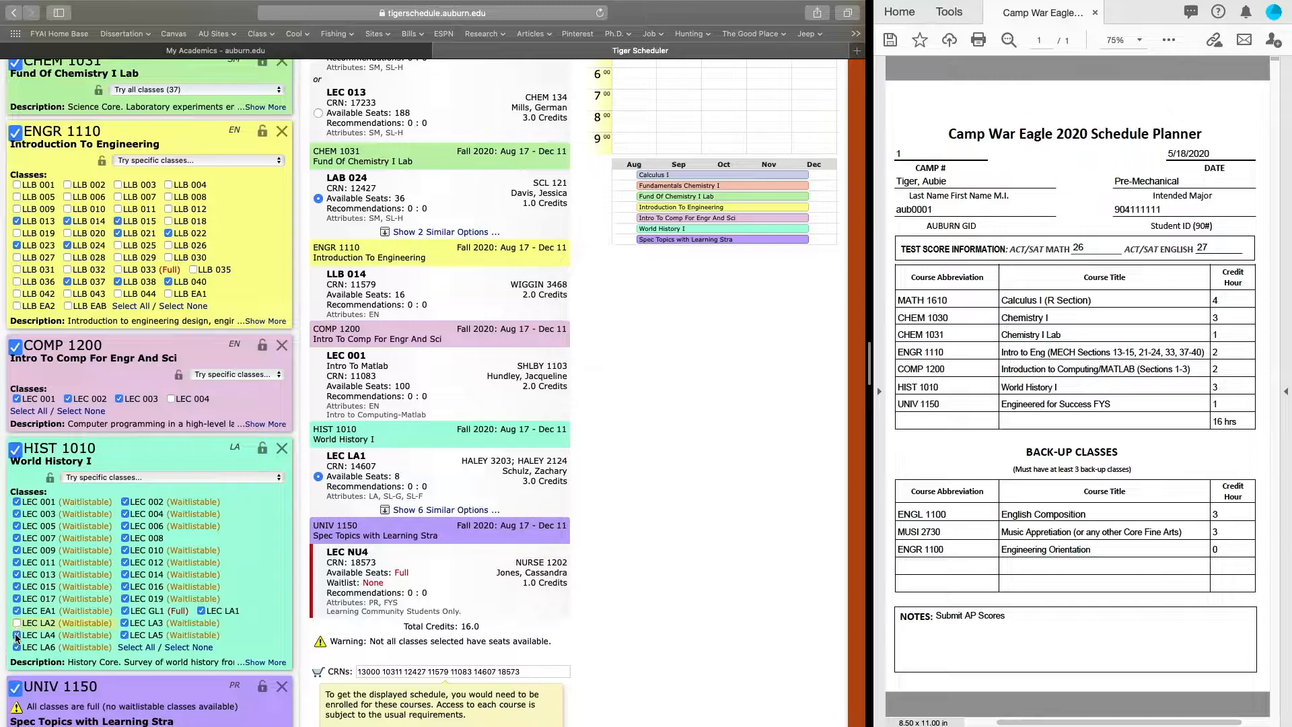
left_click(17, 636)
left_click(16, 648)
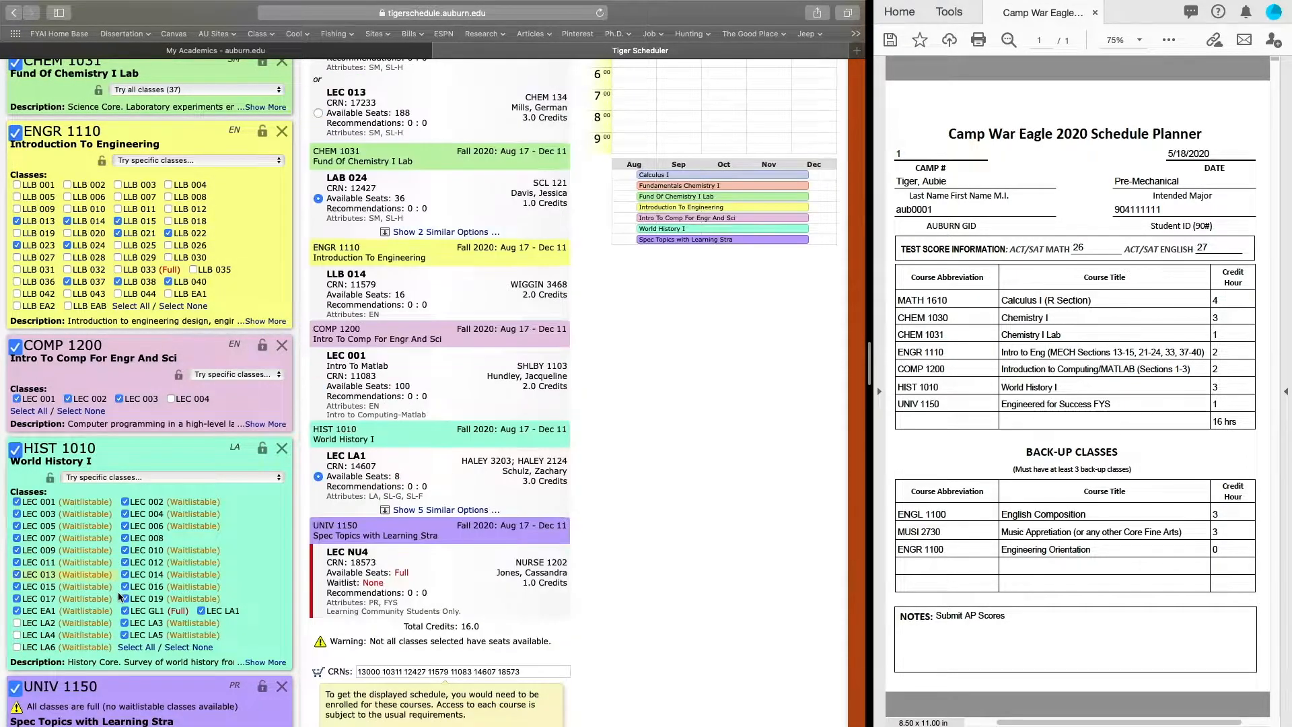
left_click(124, 624)
left_click(124, 624)
left_click(124, 635)
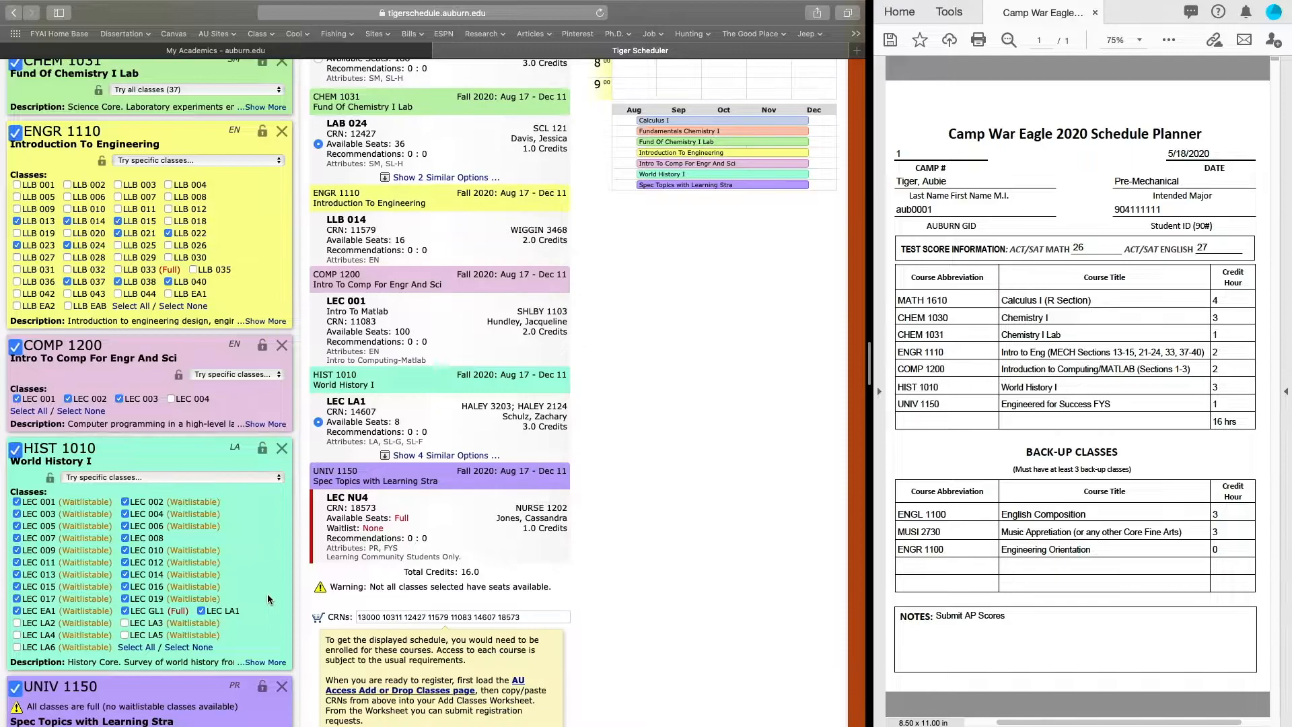
left_click(201, 611)
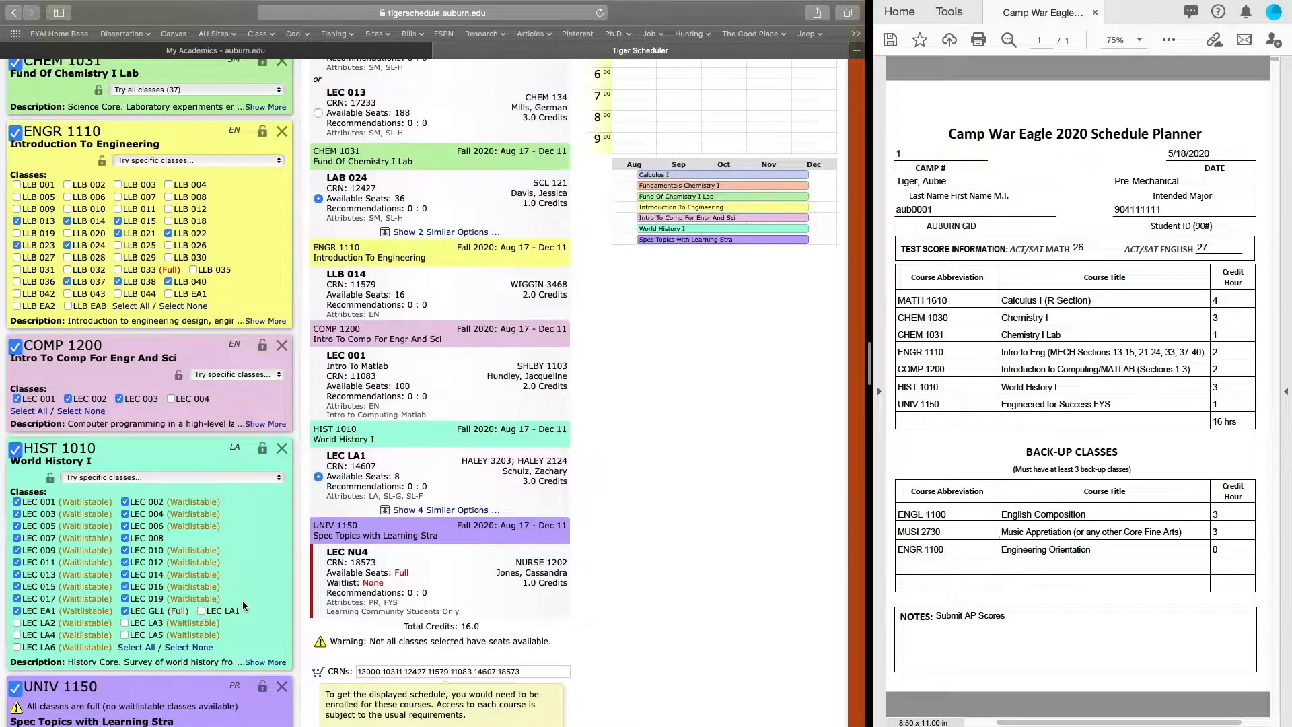
- Switch UNIV 1150 to trying specific classes and deselect all of its sections
scroll(242, 600, "down", 3)
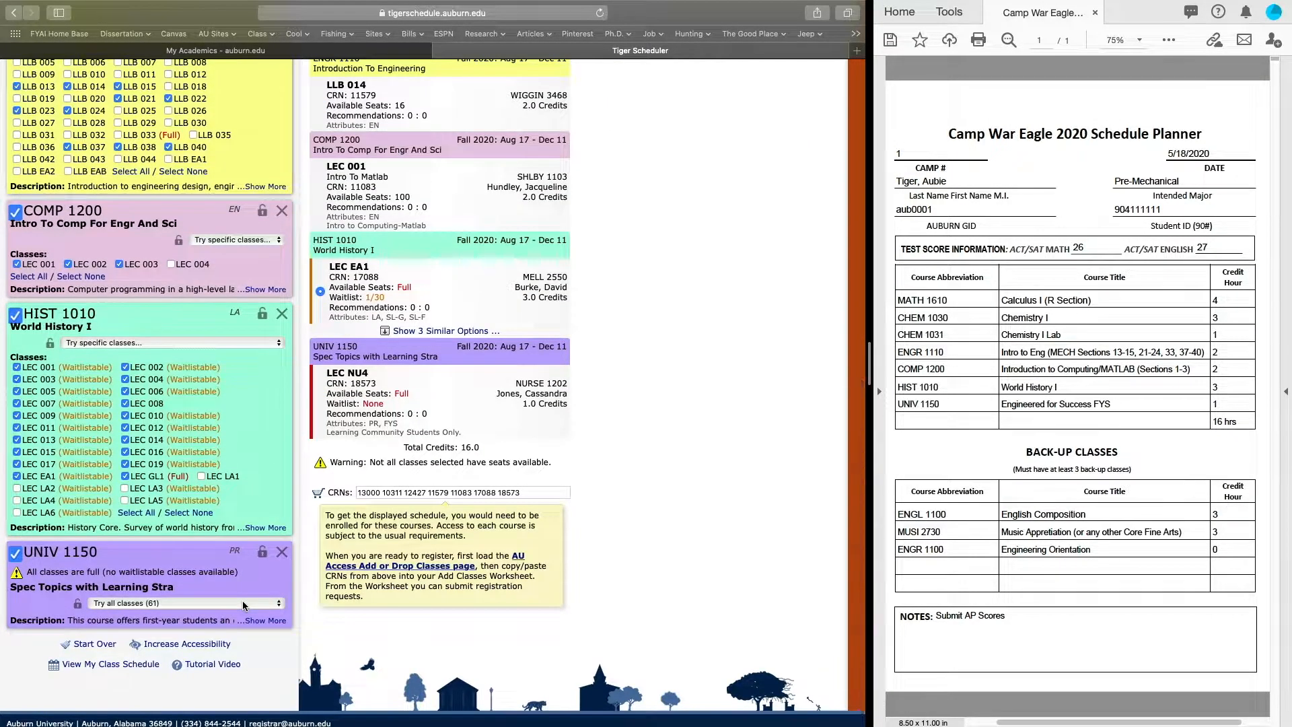
left_click(243, 604)
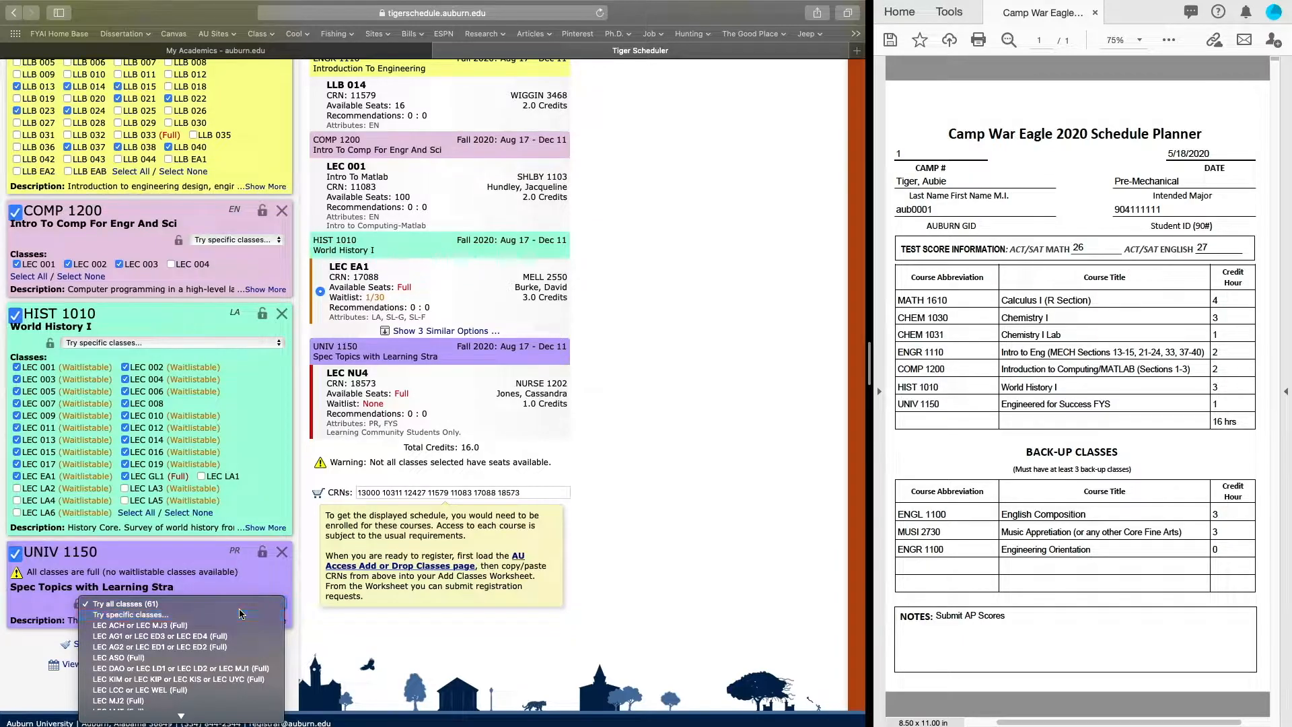
left_click(240, 614)
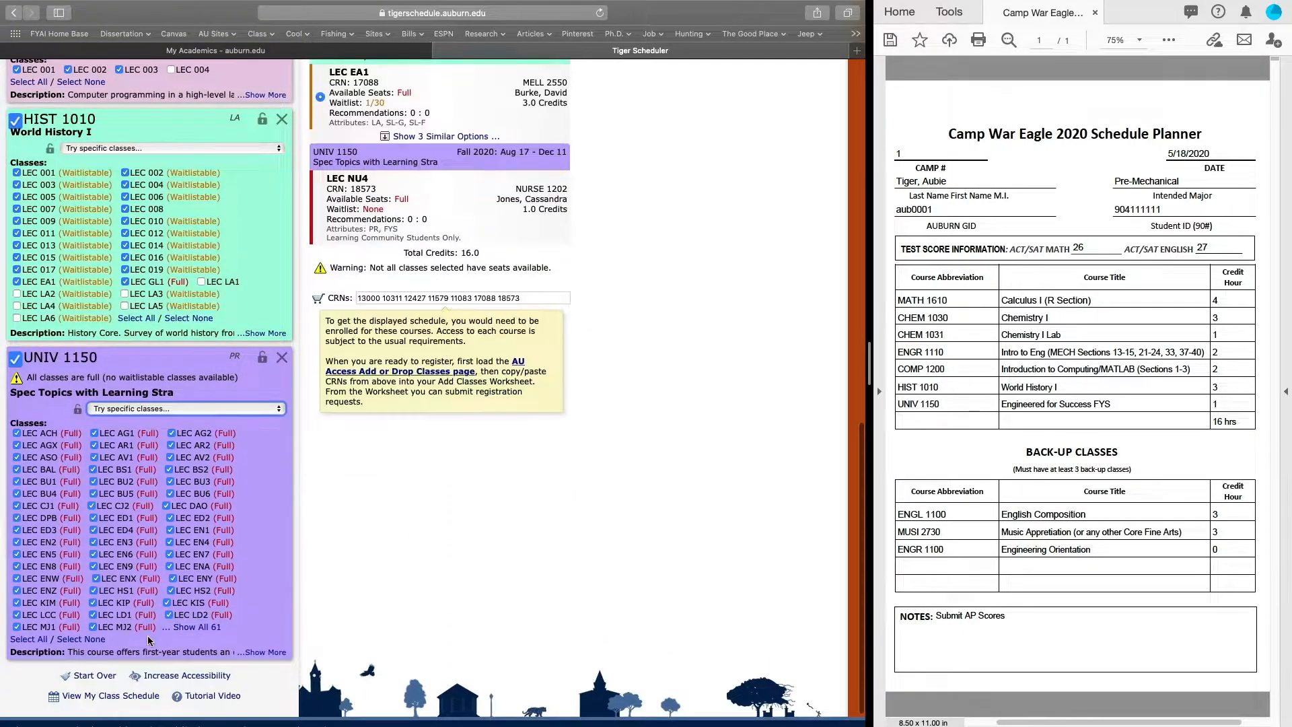
left_click(81, 639)
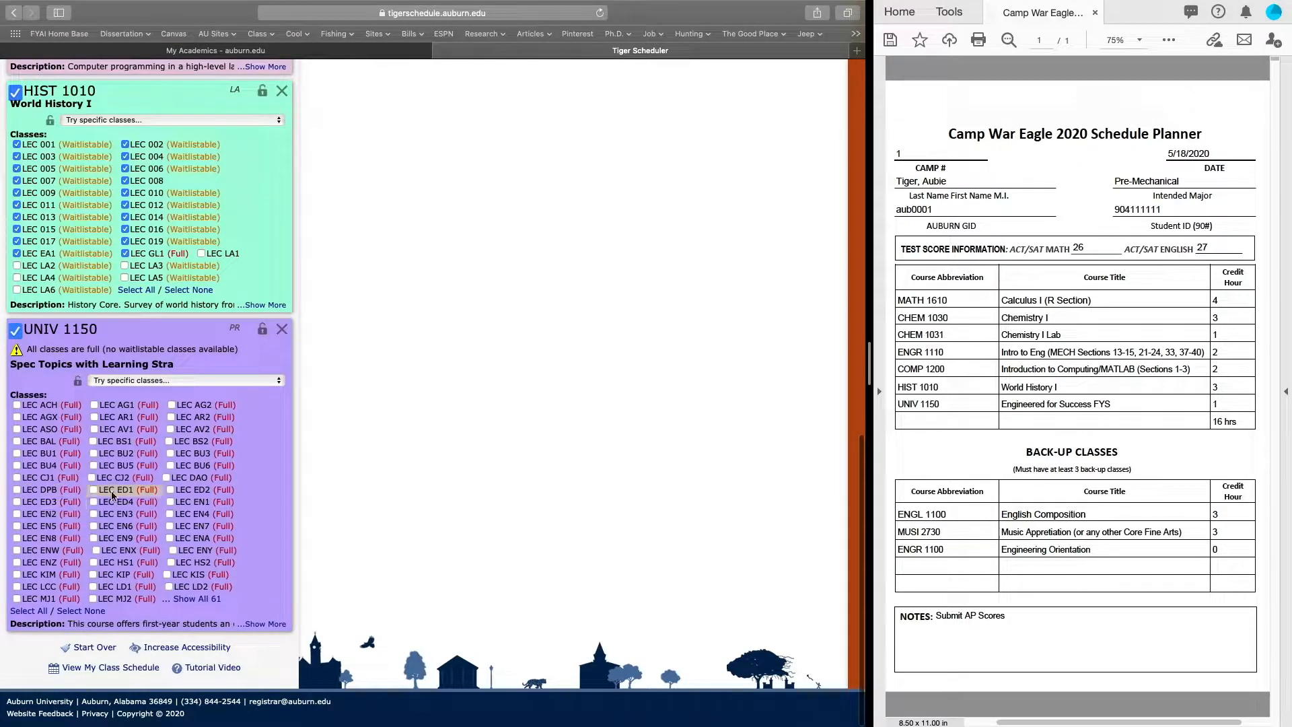
- Include only the UNIV 1150 engineering sections LEC EN1 through LEC EN9
left_click(171, 501)
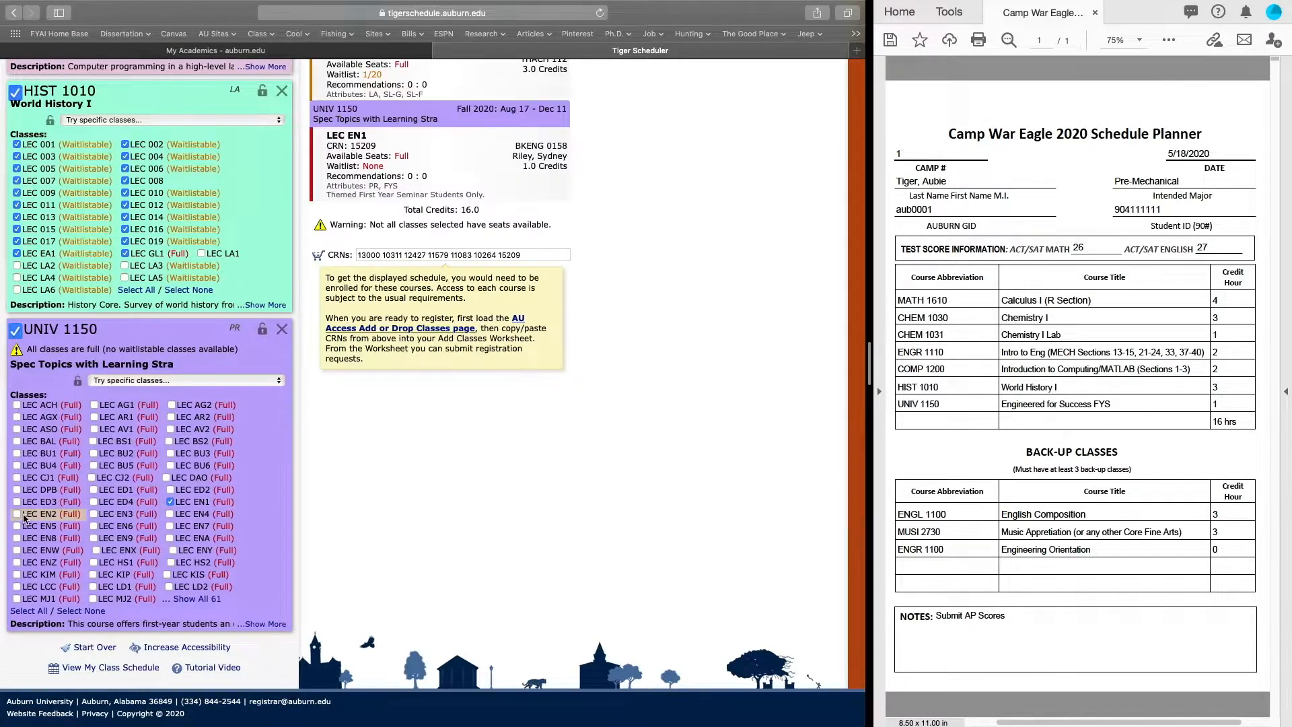
left_click(17, 513)
left_click(94, 514)
left_click(170, 513)
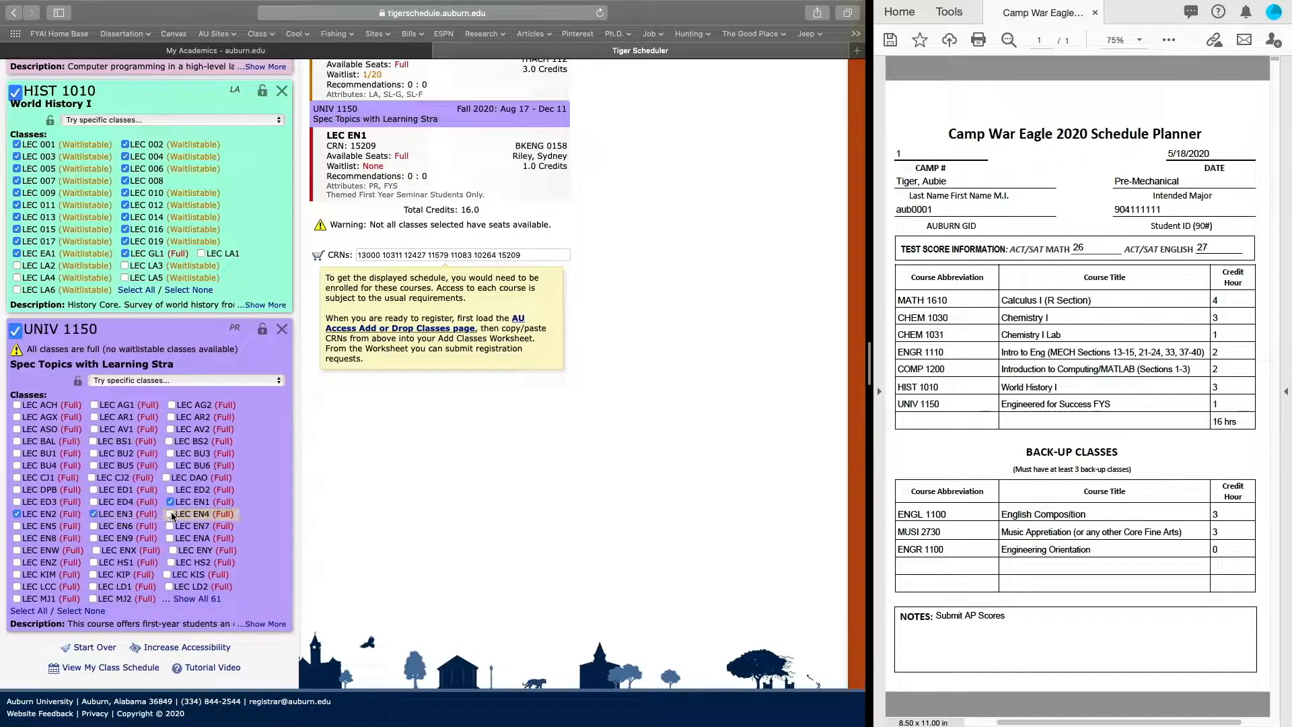
left_click(17, 525)
left_click(94, 525)
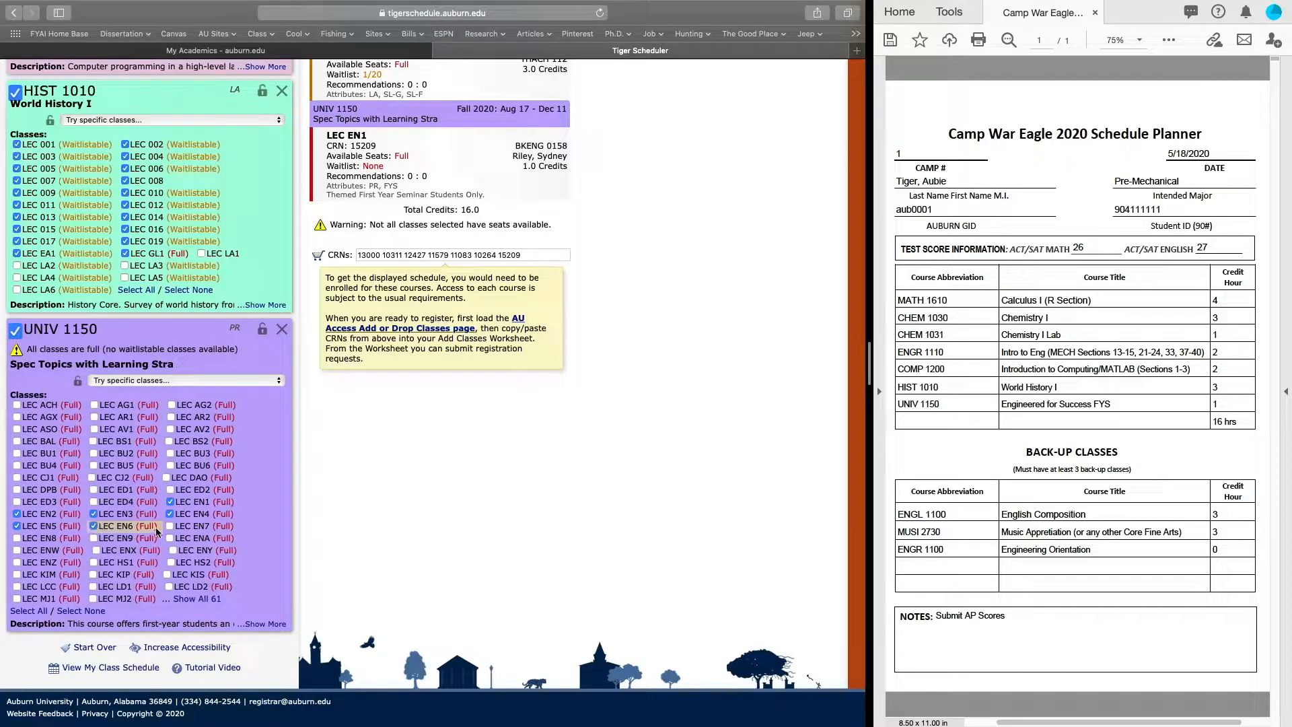
left_click(168, 526)
left_click(17, 538)
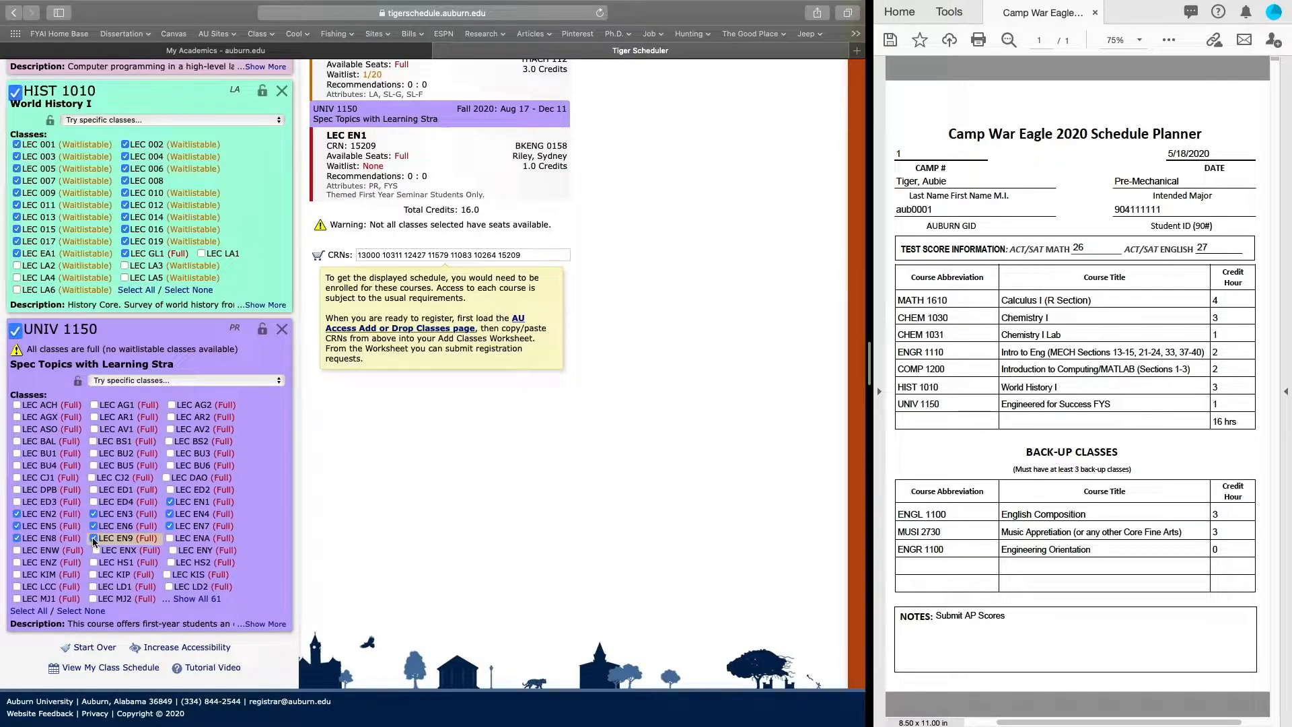
left_click(170, 537)
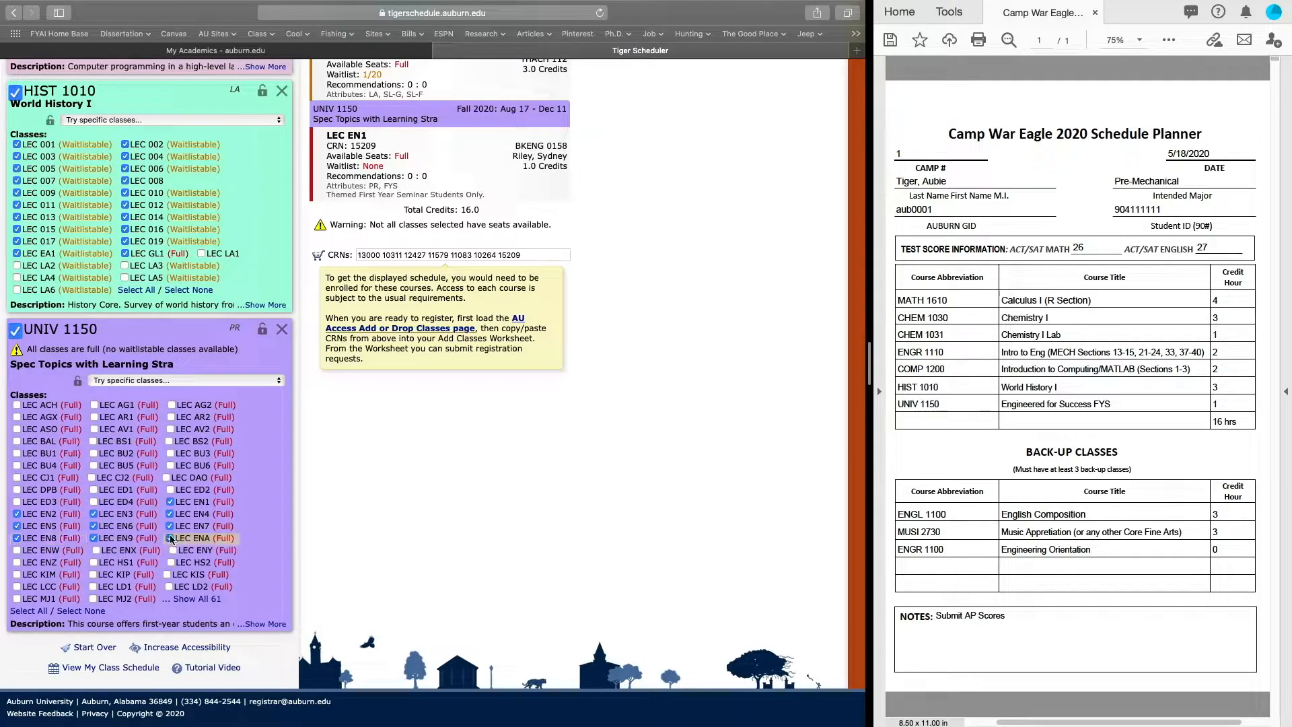
- Go to the first generated schedule and browse forward to the third one, comparing the weekly layouts
scroll(253, 581, "up", 3)
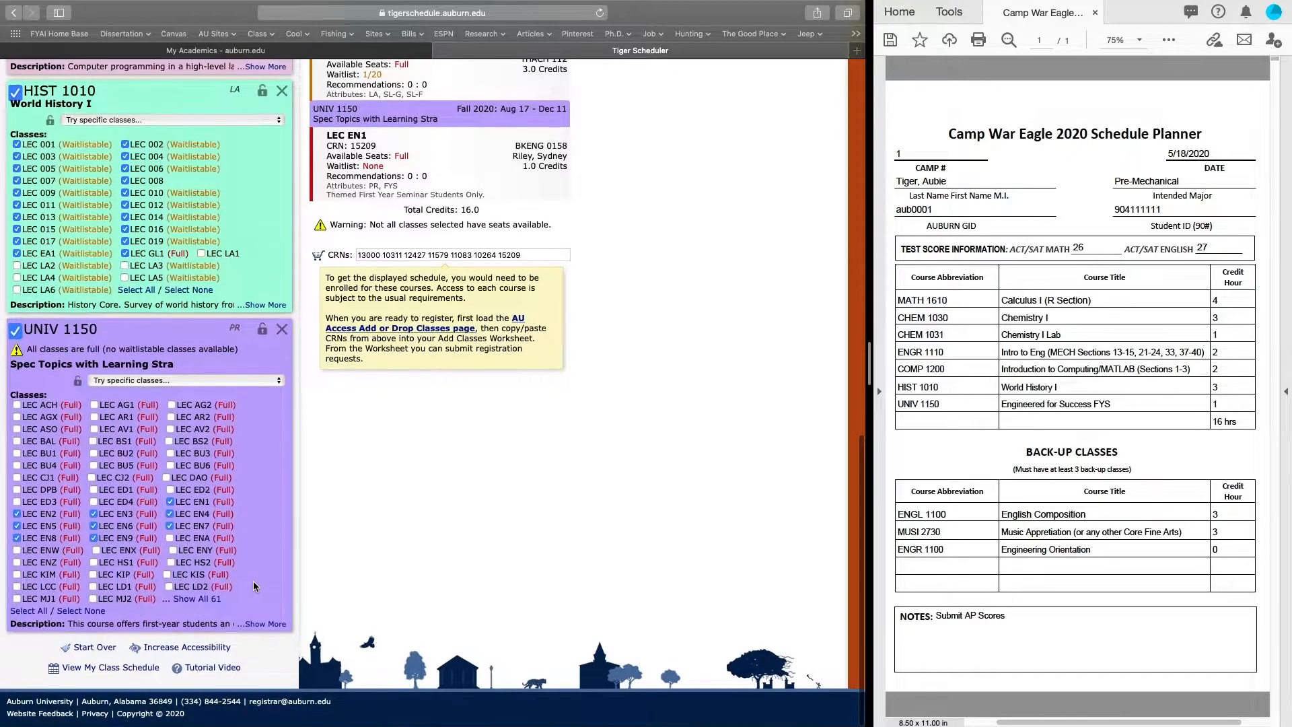
scroll(253, 581, "up", 10)
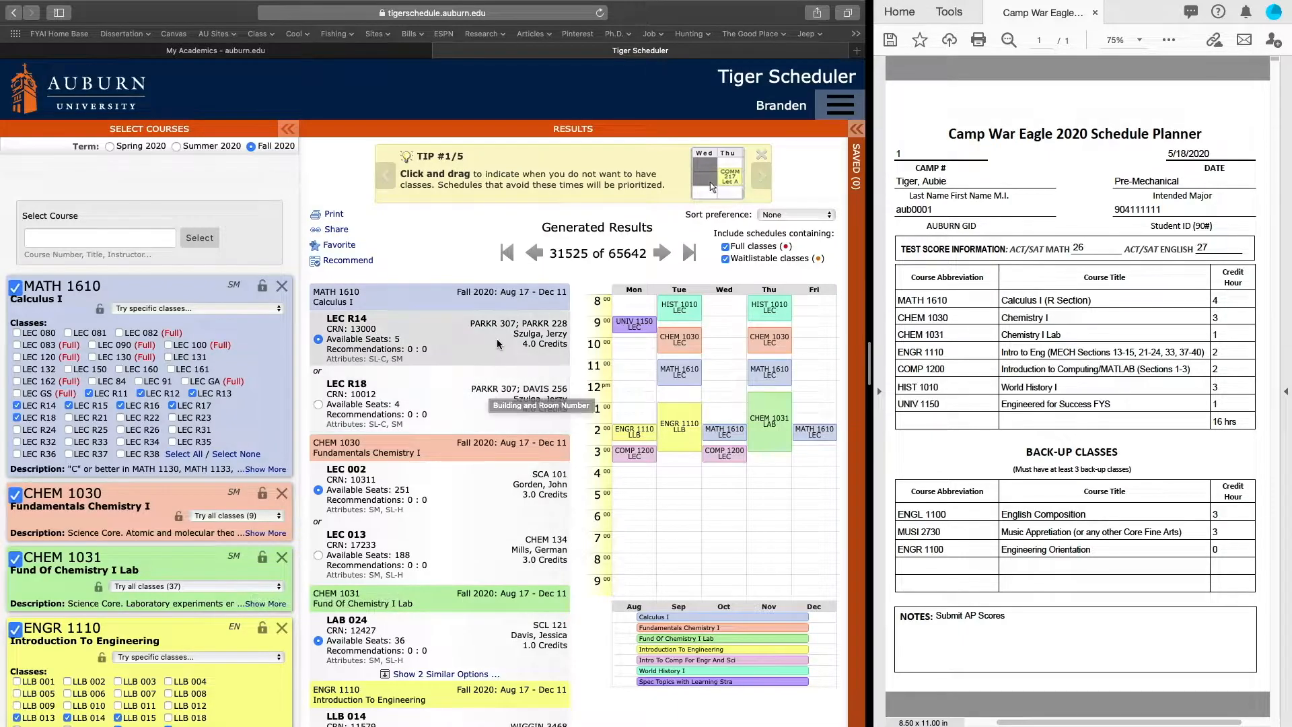
scroll(496, 338, "down", 1)
scroll(498, 344, "down", 2)
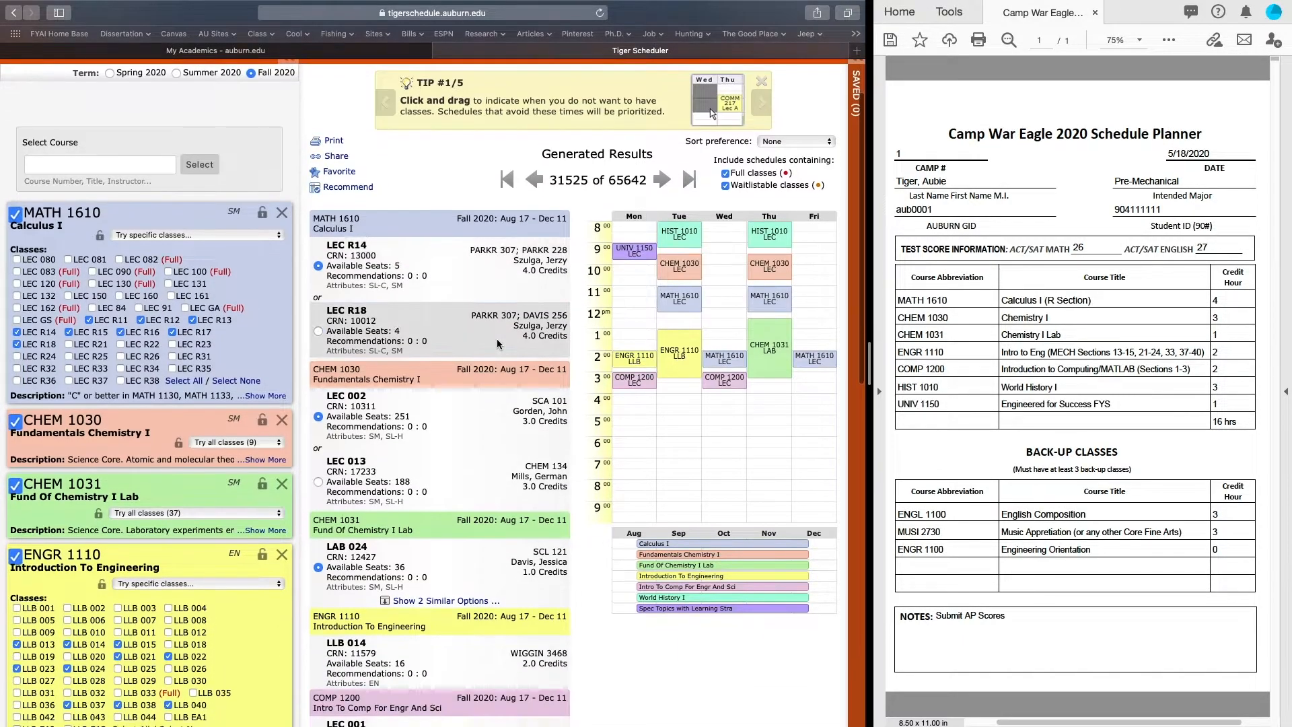
scroll(498, 344, "up", 3)
left_click(536, 254)
left_click(506, 253)
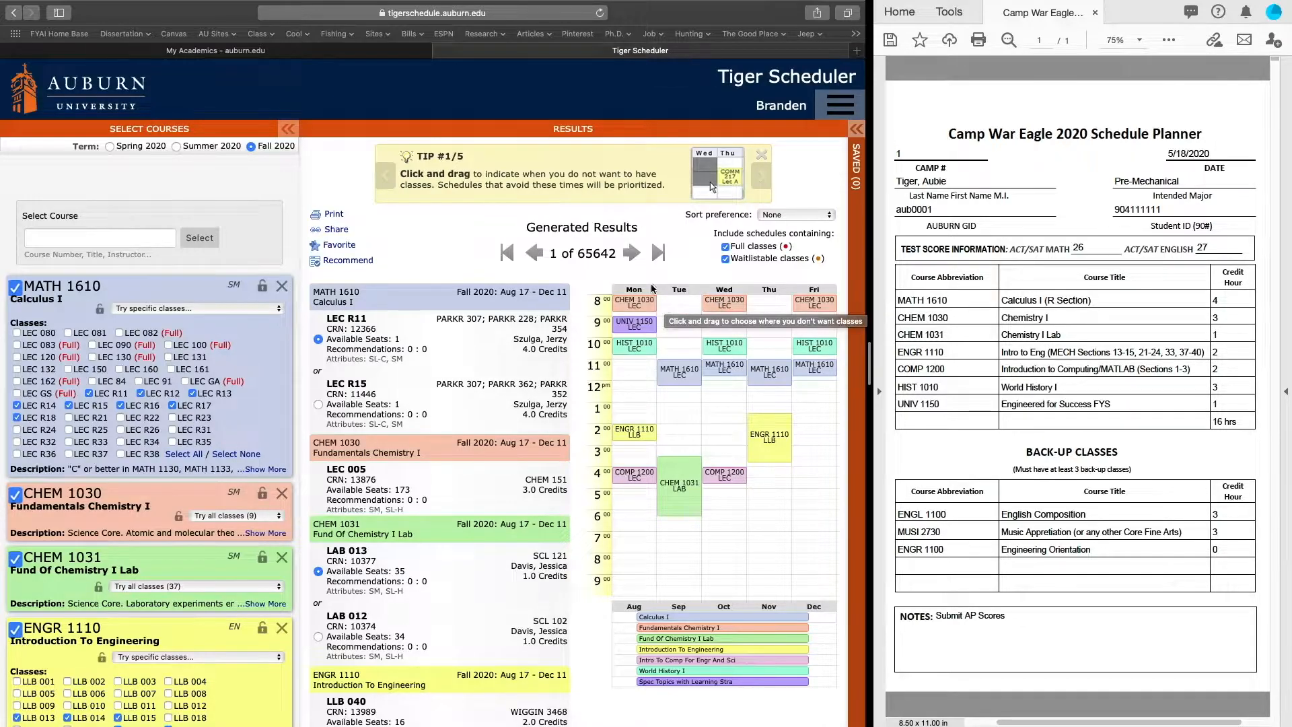
left_click(633, 255)
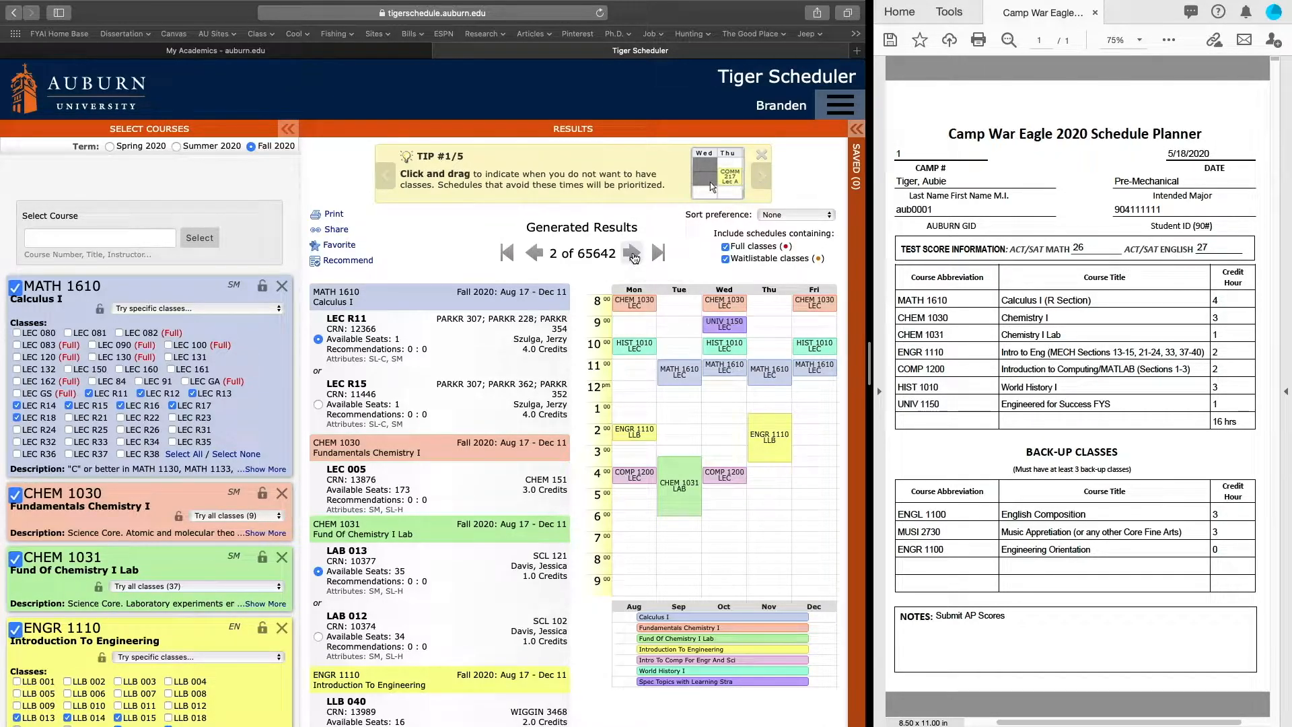
left_click(633, 254)
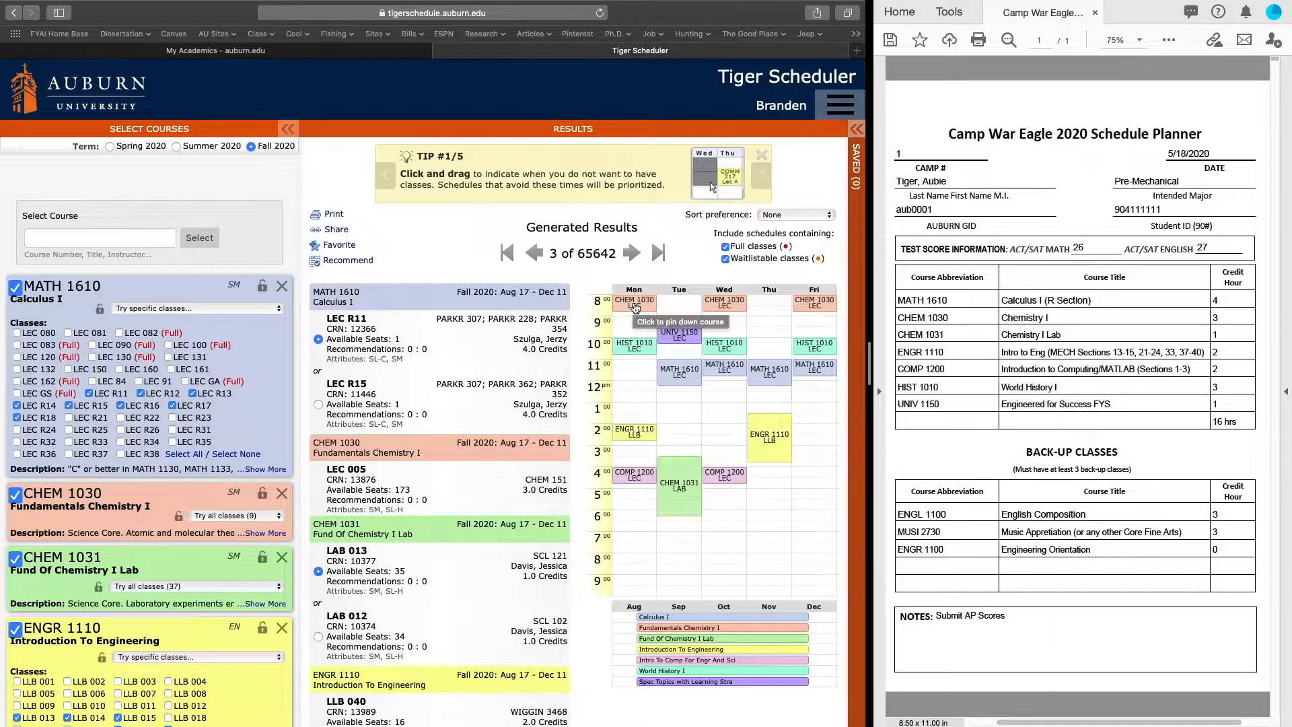
- Block out the 8 o'clock hour from Monday to Friday and the rest of the morning on Tuesday and Thursday
left_click_drag(673, 305, 802, 303)
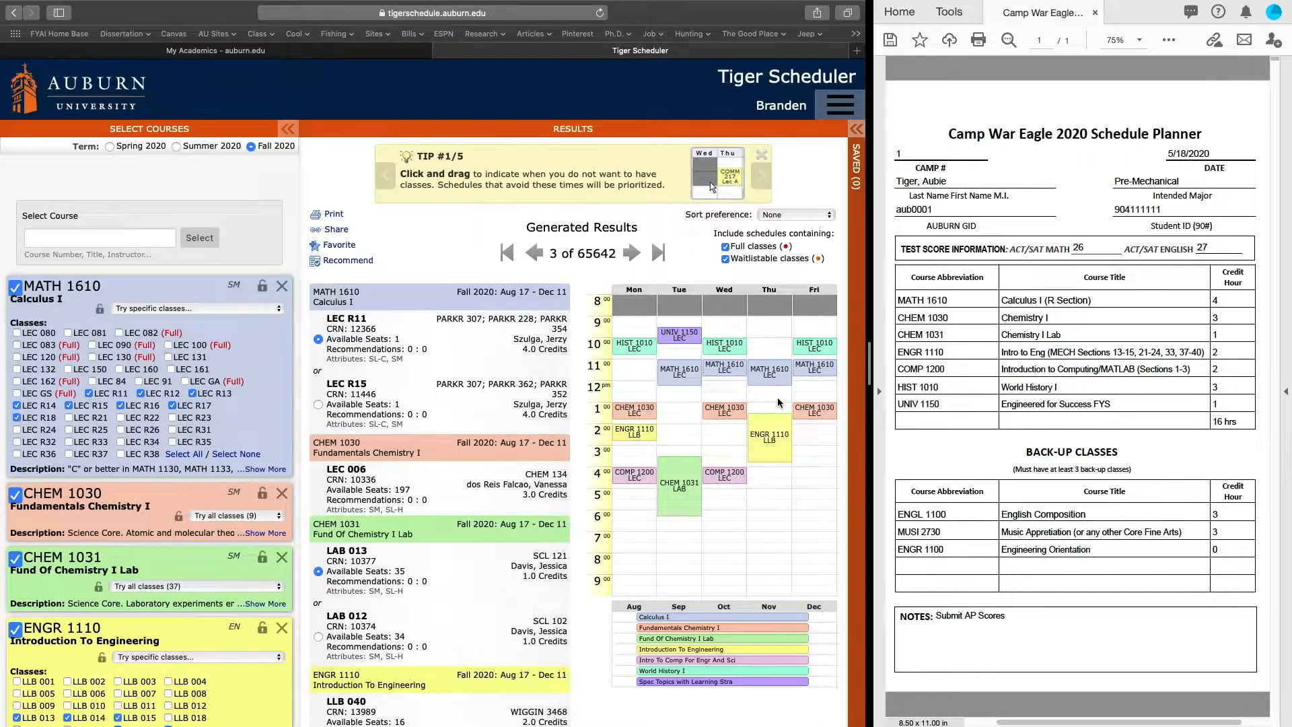
left_click_drag(692, 313, 691, 378)
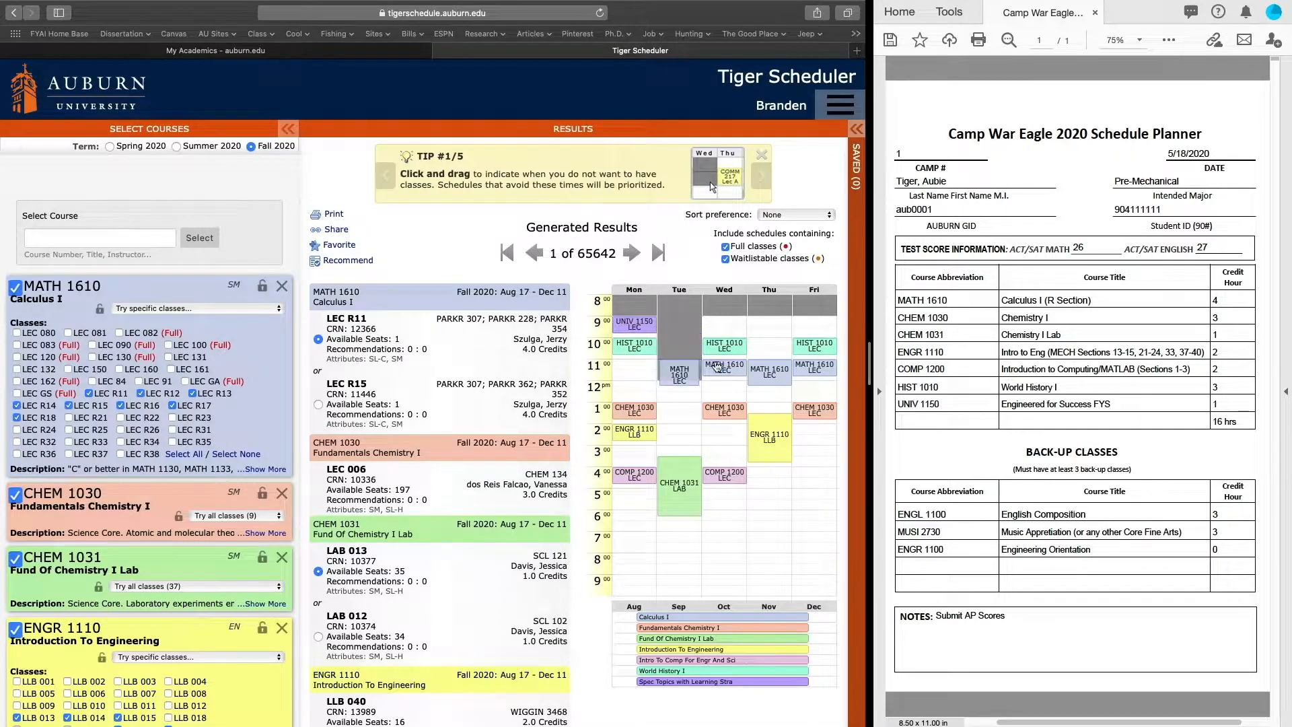
left_click_drag(770, 315, 770, 382)
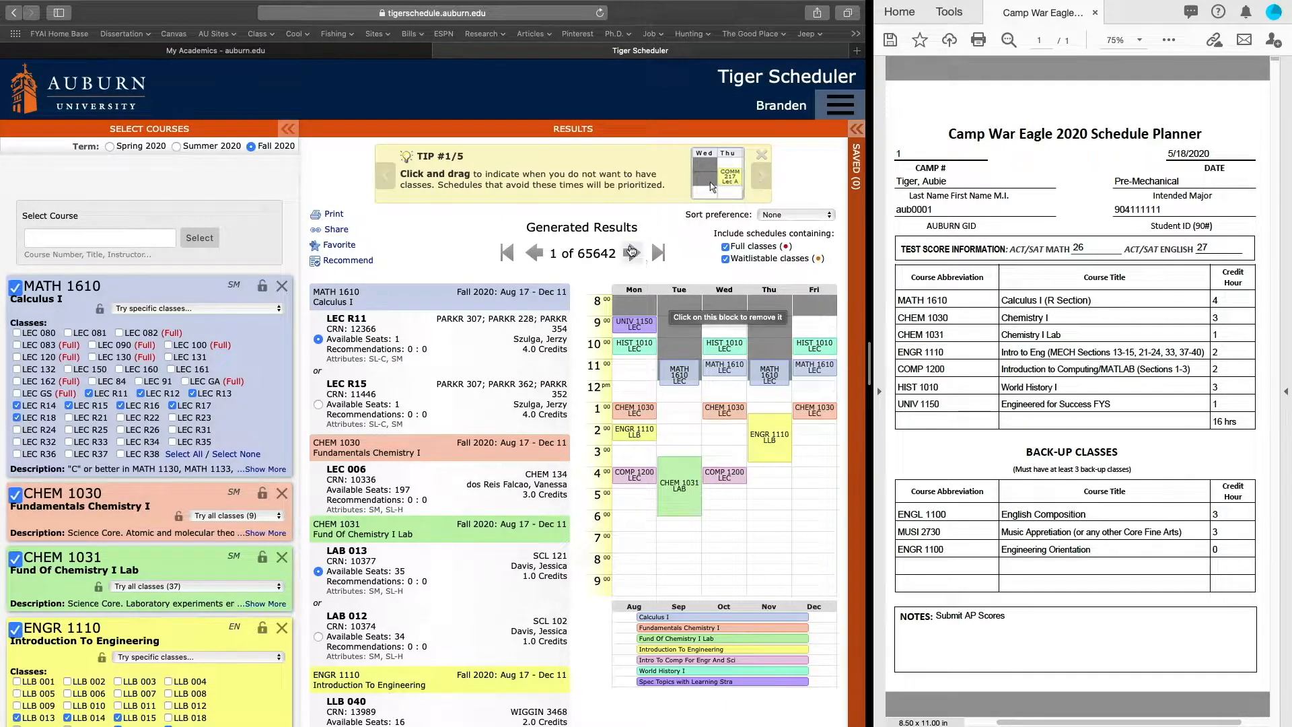
- Browse forward through the generated schedules from the first to the 45th, comparing the weekly layouts
left_click(631, 252)
left_click(632, 252)
left_click(631, 252)
left_click(631, 252)
left_click(631, 252)
left_click(631, 252)
left_click(631, 252)
left_click(631, 252)
left_click(631, 253)
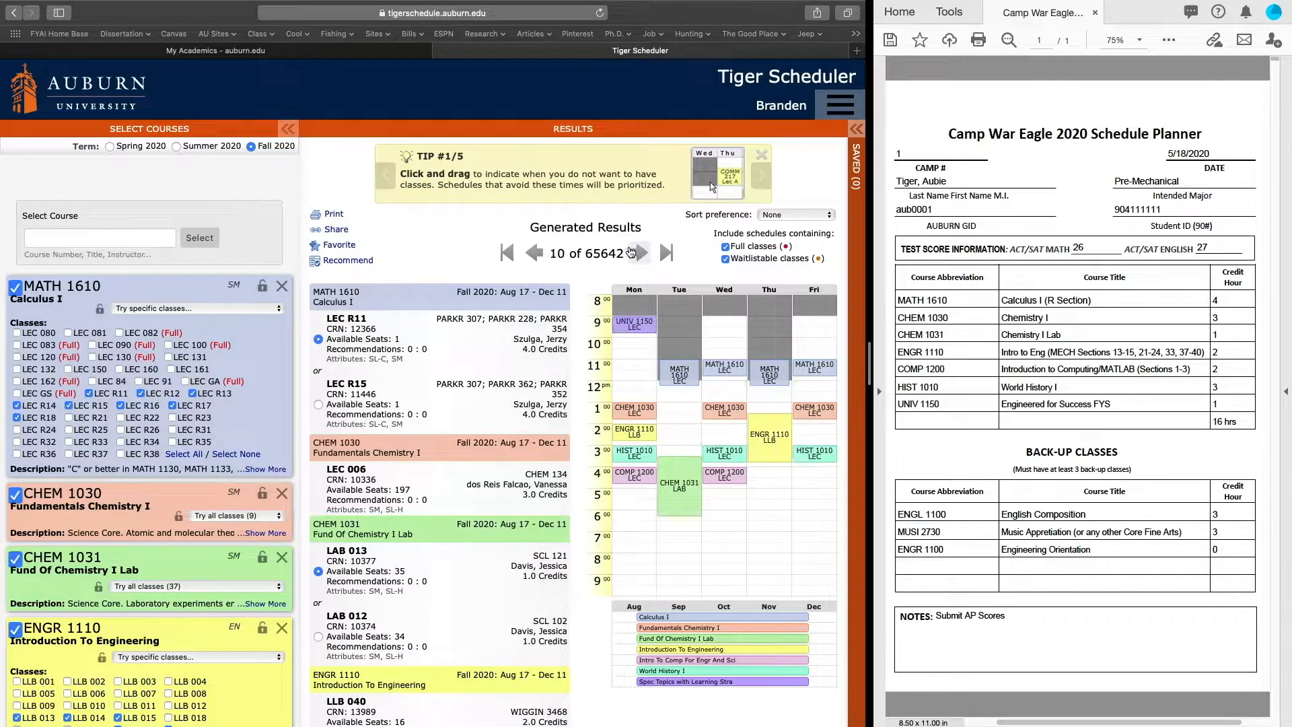
left_click(631, 252)
left_click(631, 253)
left_click(631, 252)
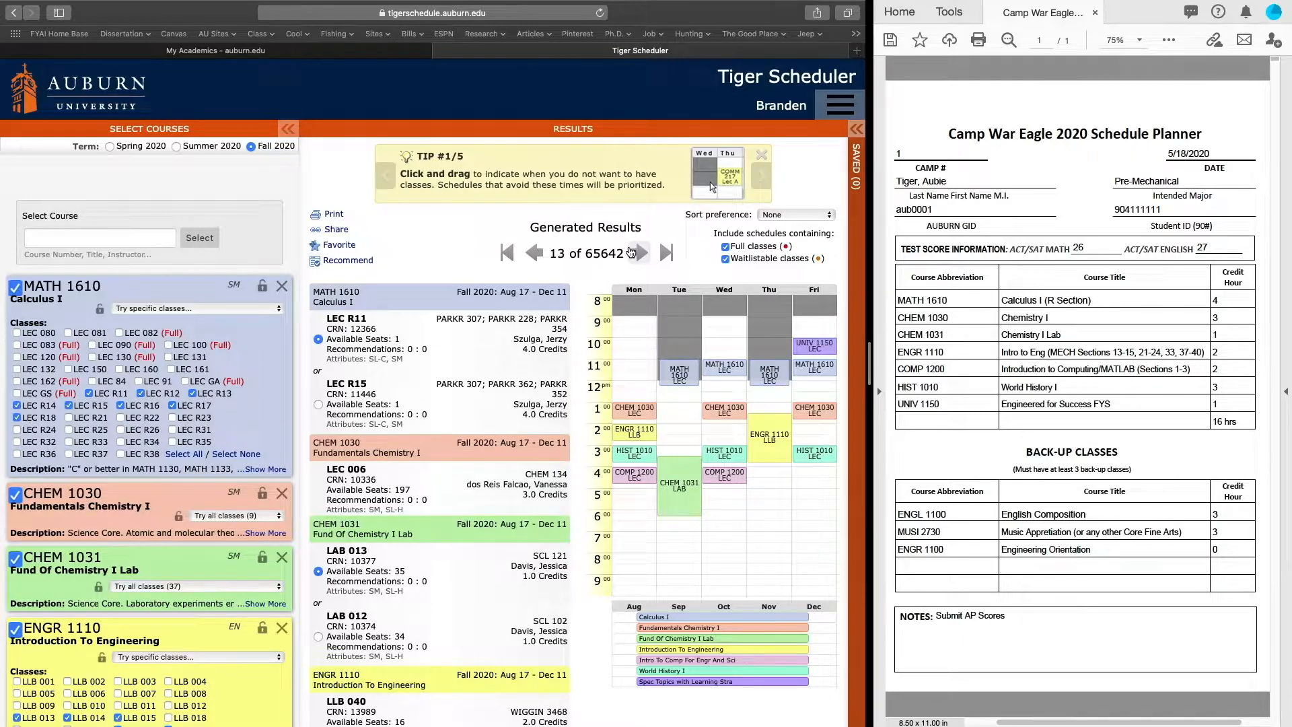
left_click(631, 252)
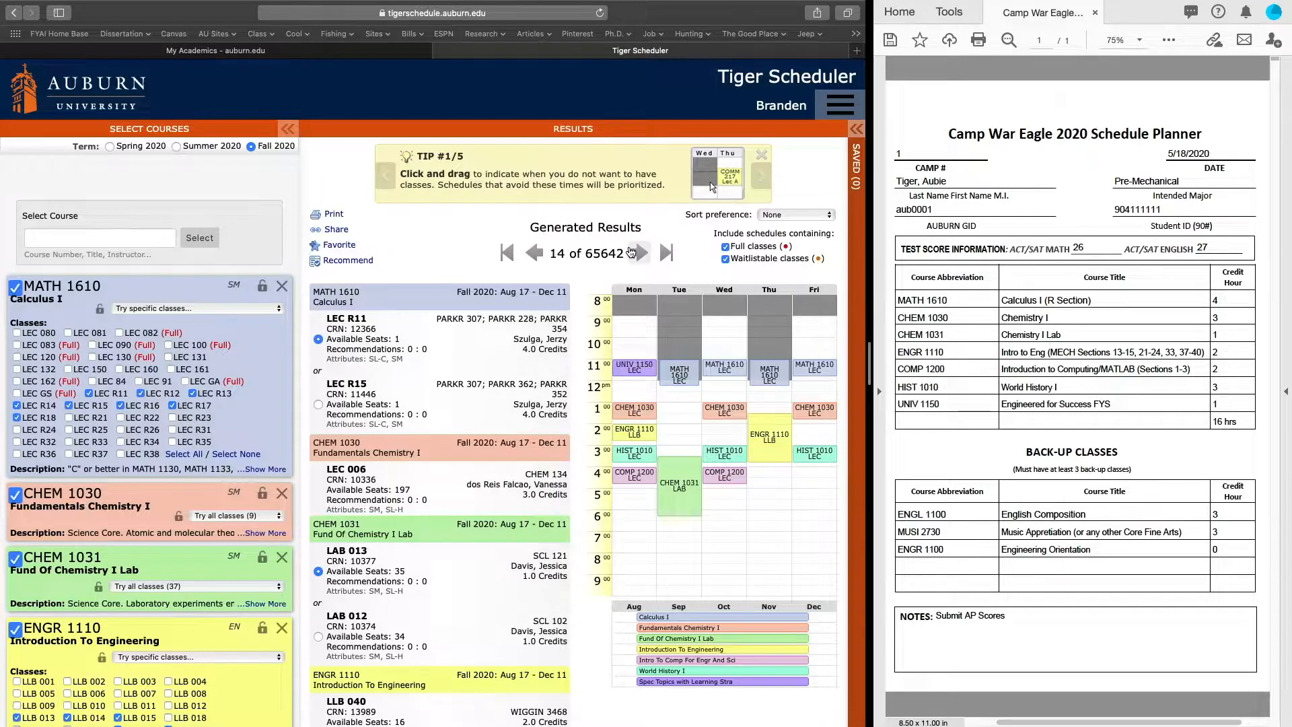
left_click(631, 253)
left_click(632, 252)
left_click(631, 252)
left_click(631, 253)
left_click(631, 252)
left_click(631, 252)
left_click(631, 252)
left_click(631, 252)
left_click(631, 253)
left_click(631, 252)
left_click(631, 252)
left_click(632, 253)
left_click(632, 253)
left_click(631, 252)
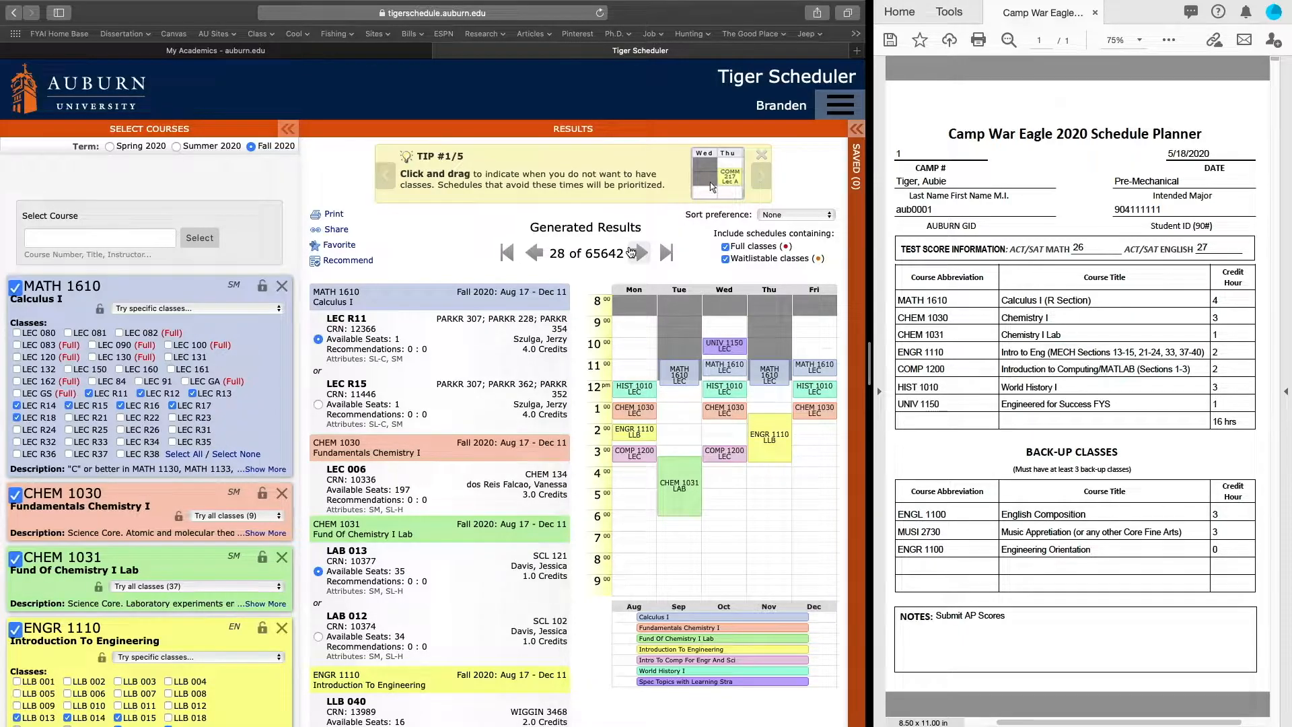
left_click(632, 252)
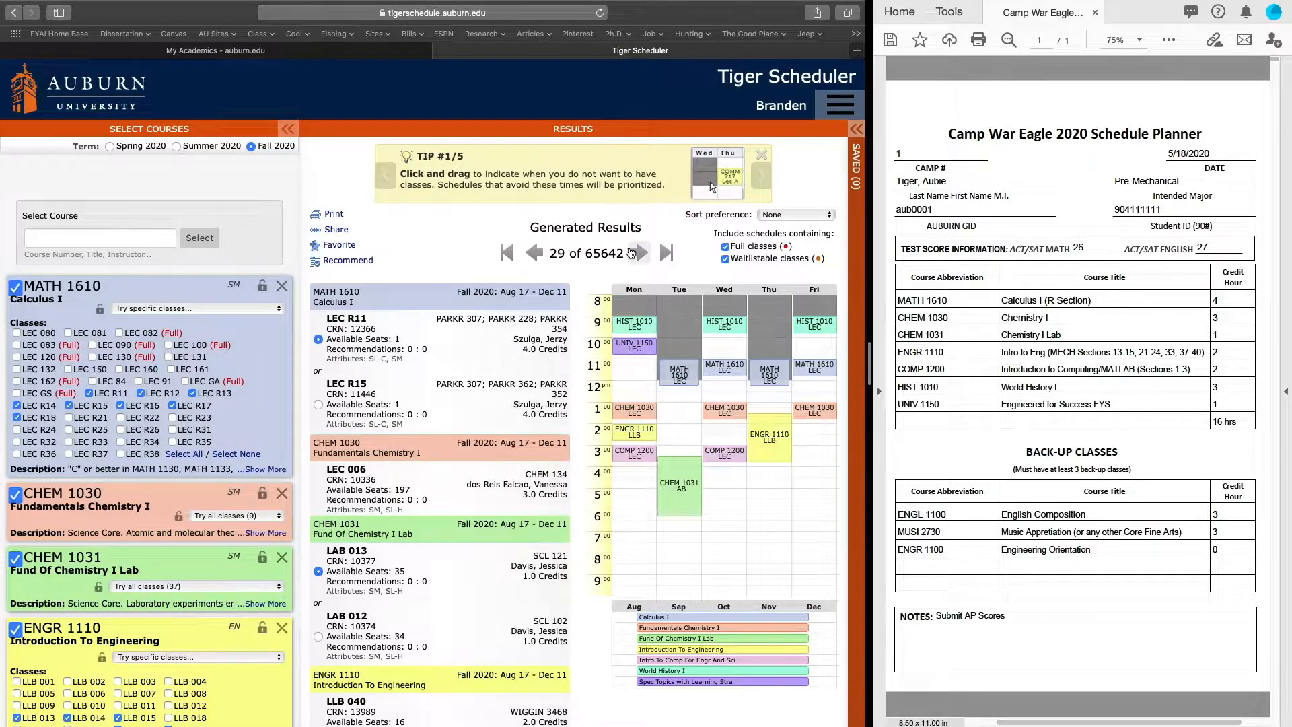
left_click(631, 252)
left_click(631, 252)
left_click(631, 253)
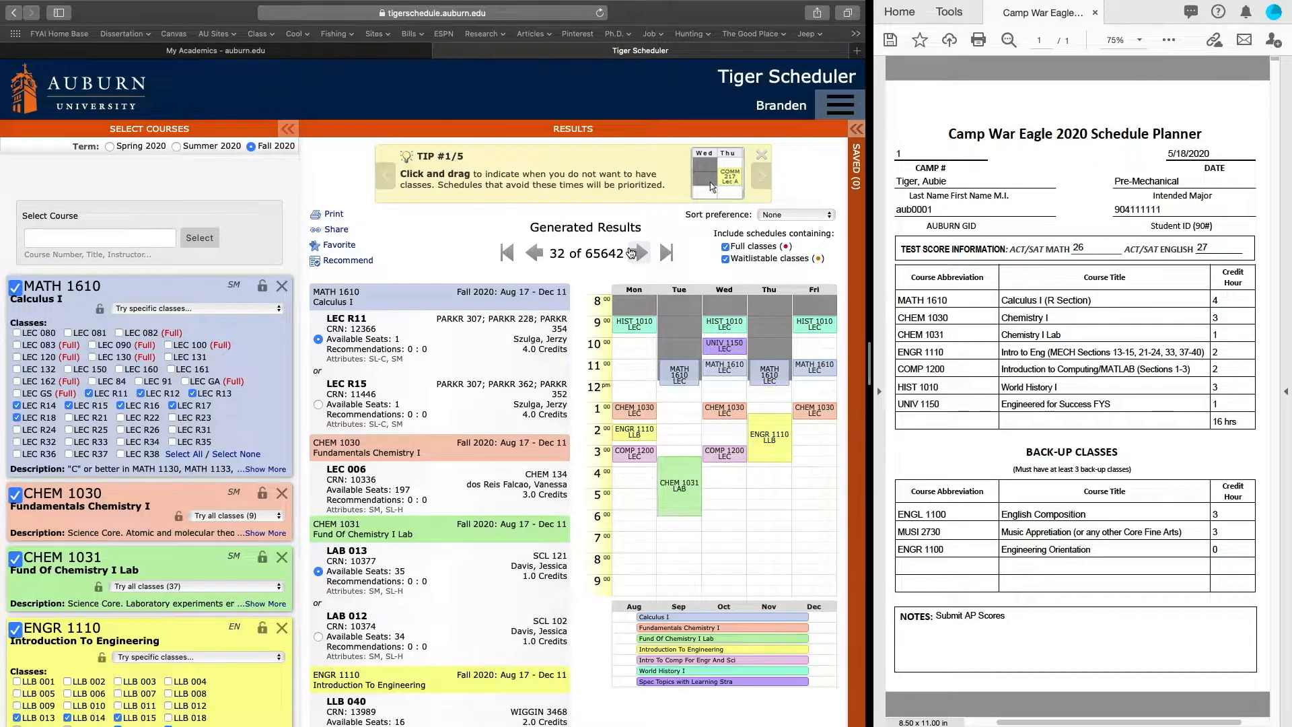
left_click(632, 252)
left_click(631, 252)
left_click(631, 252)
left_click(631, 252)
left_click(631, 252)
left_click(631, 252)
left_click(631, 253)
left_click(631, 252)
left_click(631, 252)
left_click(631, 252)
left_click(631, 253)
left_click(631, 252)
left_click(632, 252)
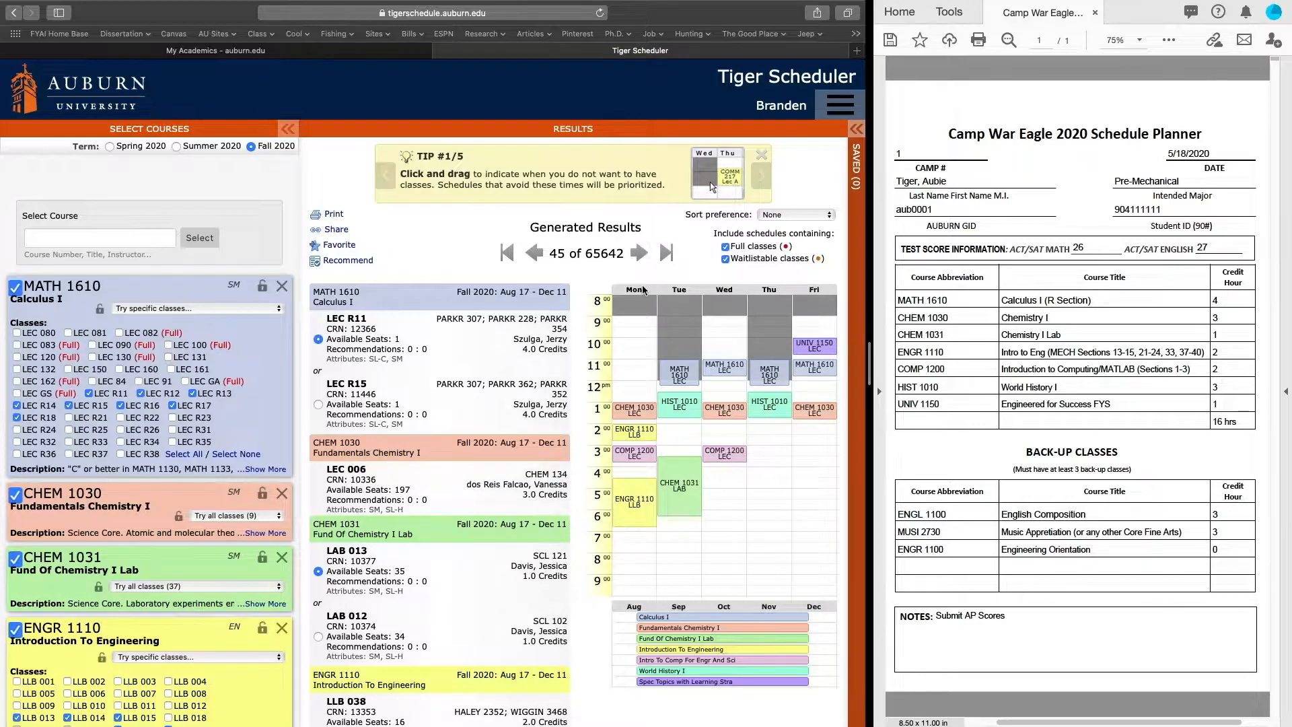
- Pin CHEM 1030 LEC 006, the Tuesday/Thursday HIST 1010 lecture and the MATH 1610 LEC R11 or R15 class on the weekly calendar
left_click(646, 416)
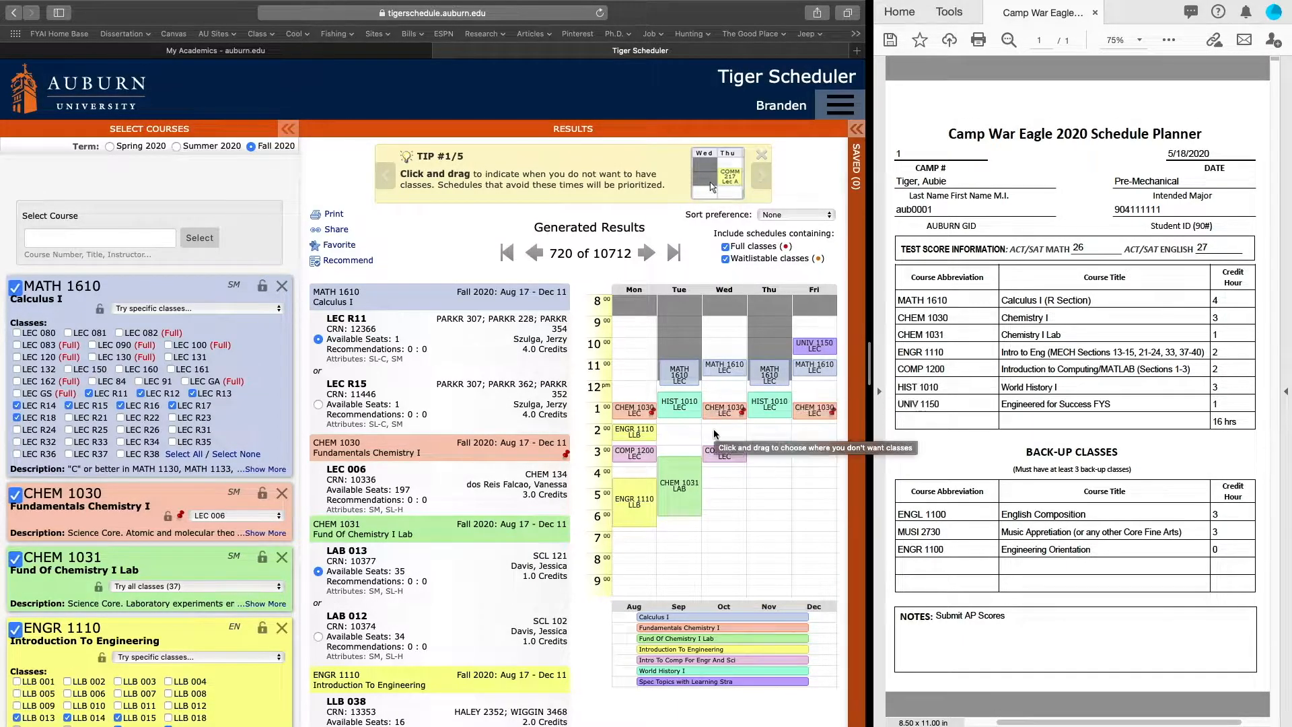
left_click(686, 408)
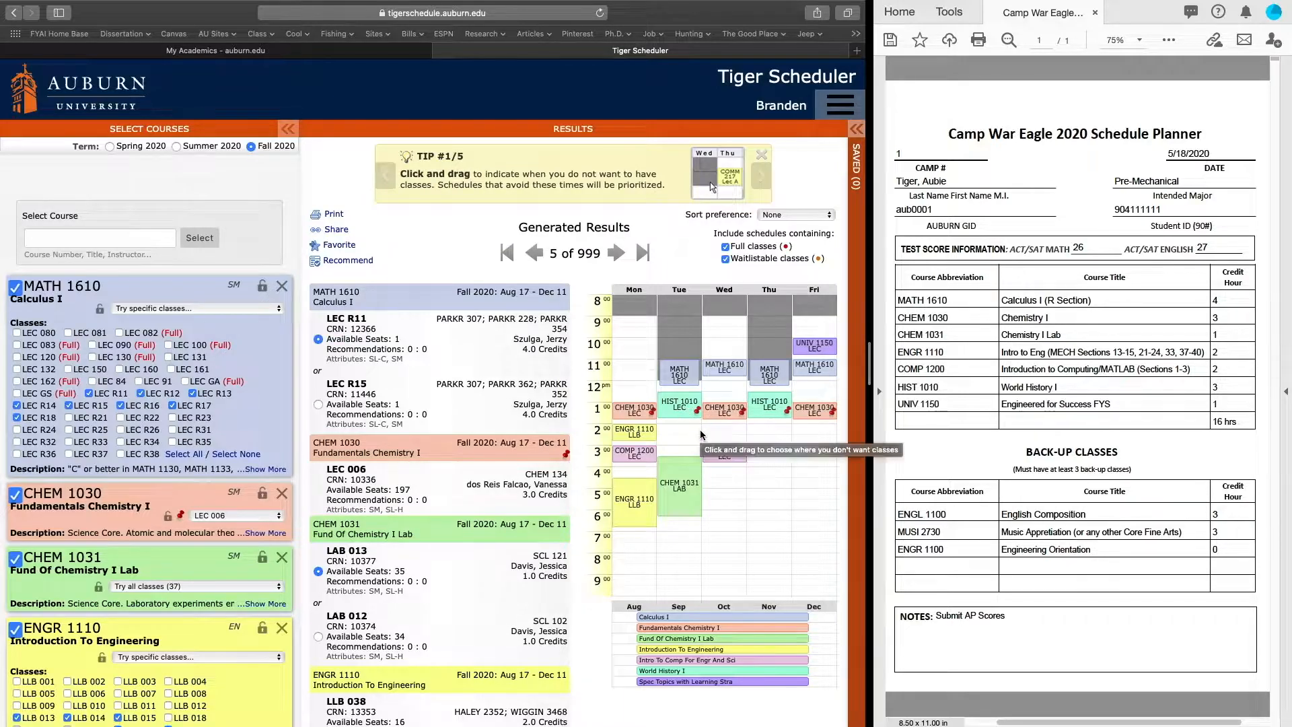
left_click(692, 382)
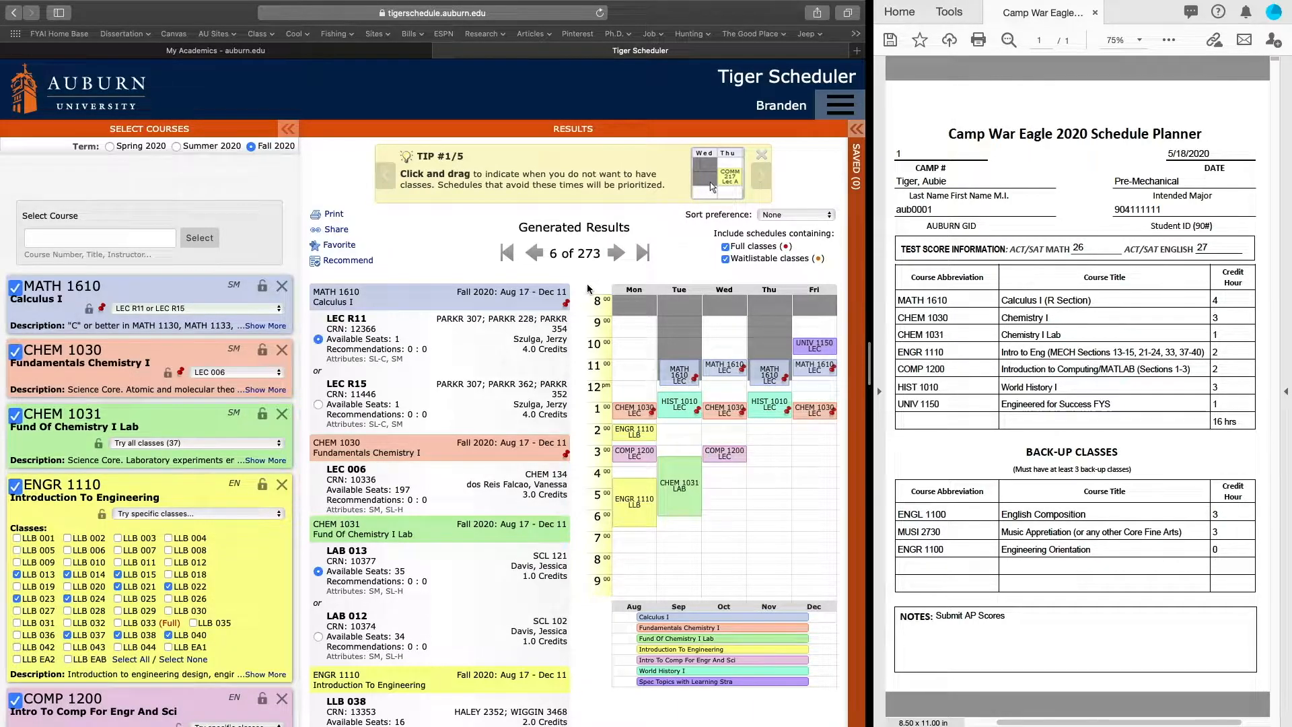
- Browse from the first to the fifth schedule, then pin UNIV 1150 at 11 Monday, ENGR 1110 LLB 038, COMP 1200 LEC 001 and a Thursday CHEM 1031 lab
left_click(513, 252)
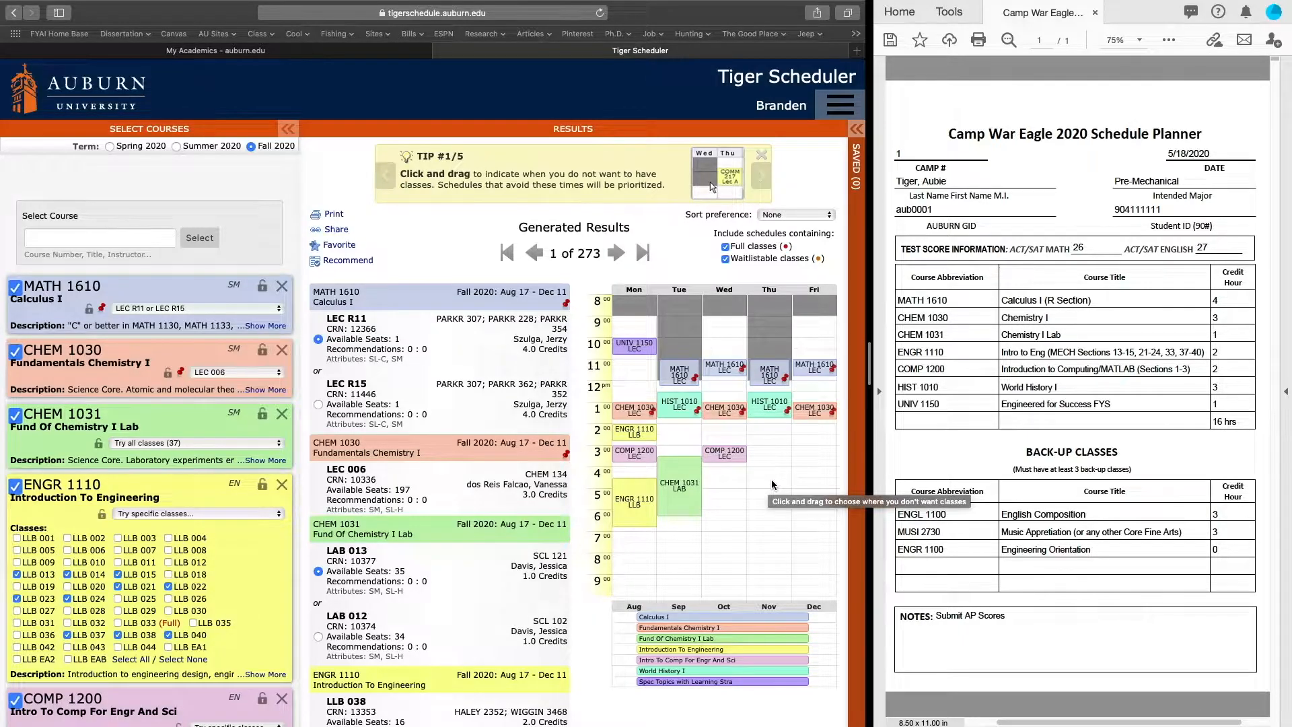
left_click(615, 253)
left_click(615, 252)
left_click(615, 252)
left_click(614, 253)
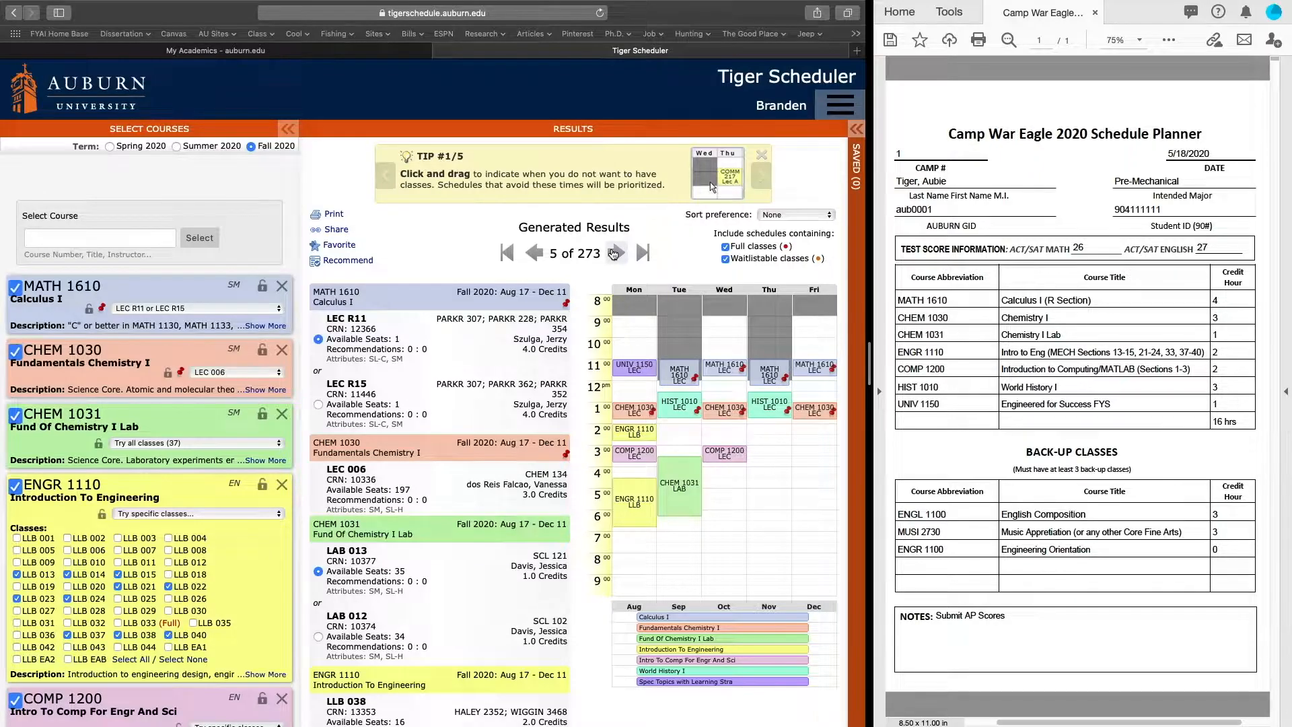
left_click(630, 374)
left_click(647, 374)
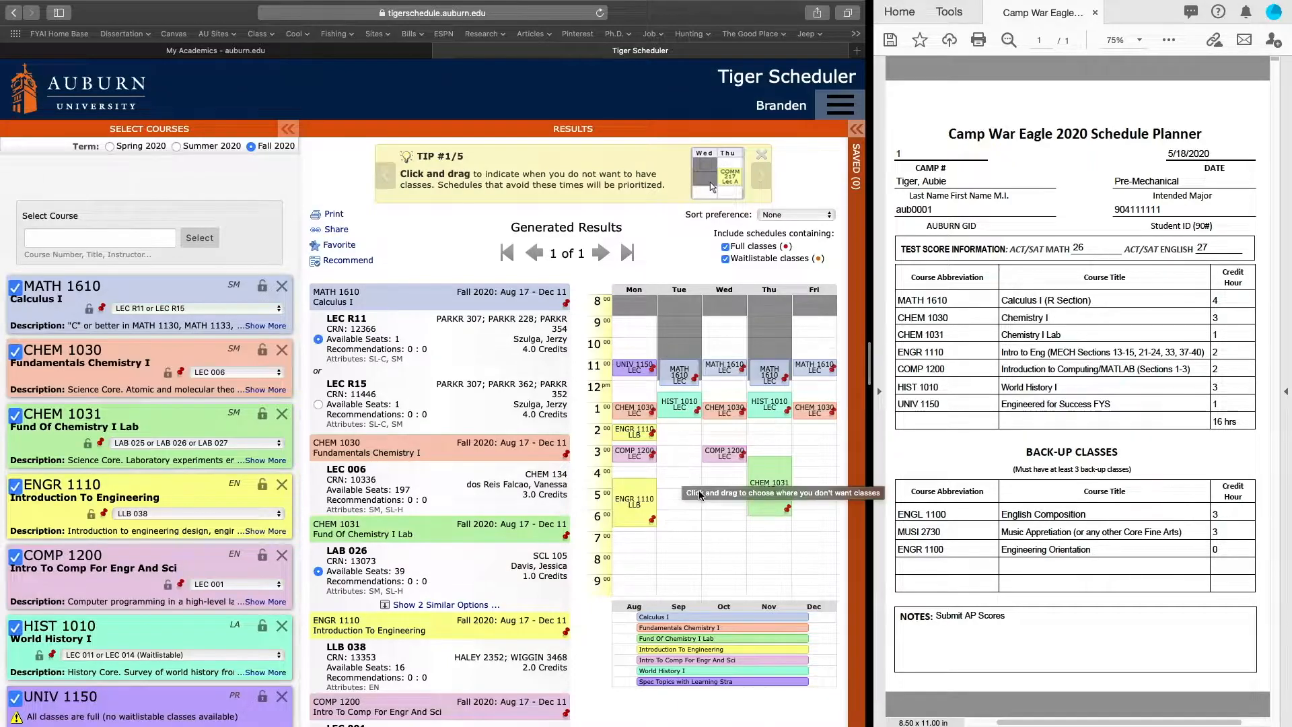
- Review the pinned schedule's class details down to the CRN list and select all of its CRNs
scroll(699, 494, "down", 3)
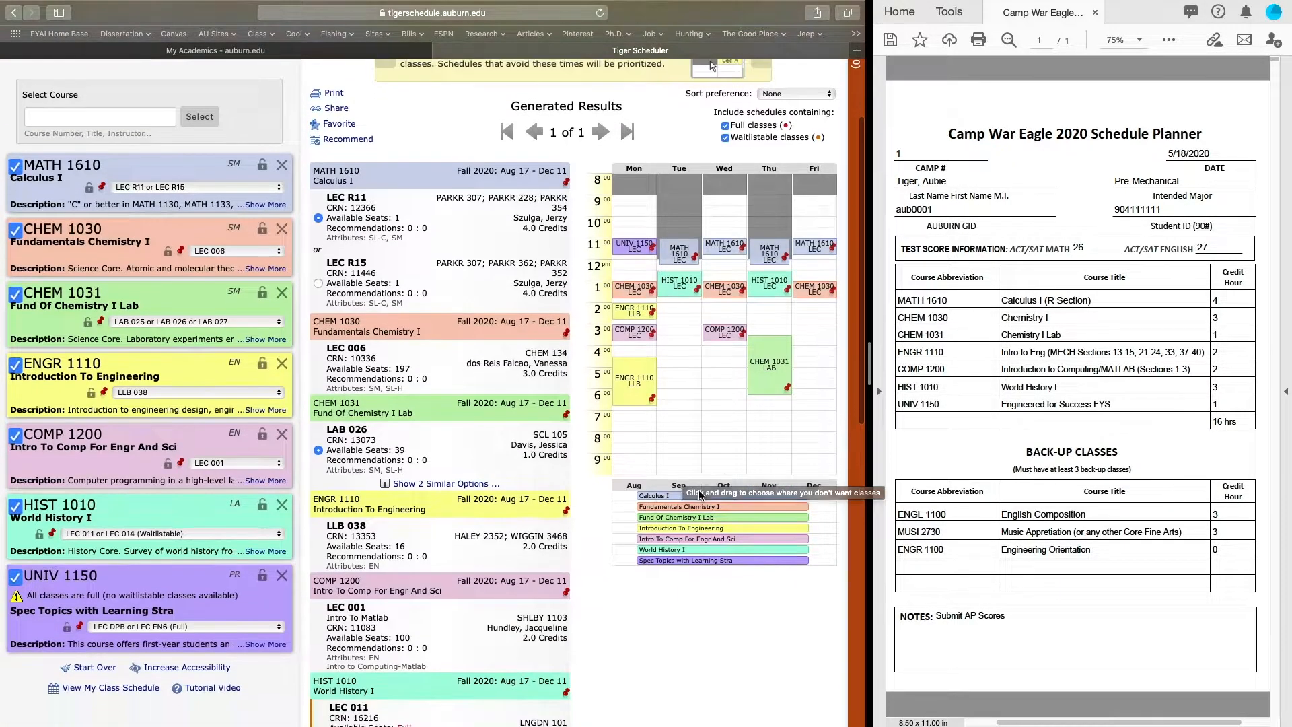
scroll(700, 495, "down", 3)
scroll(699, 495, "up", 3)
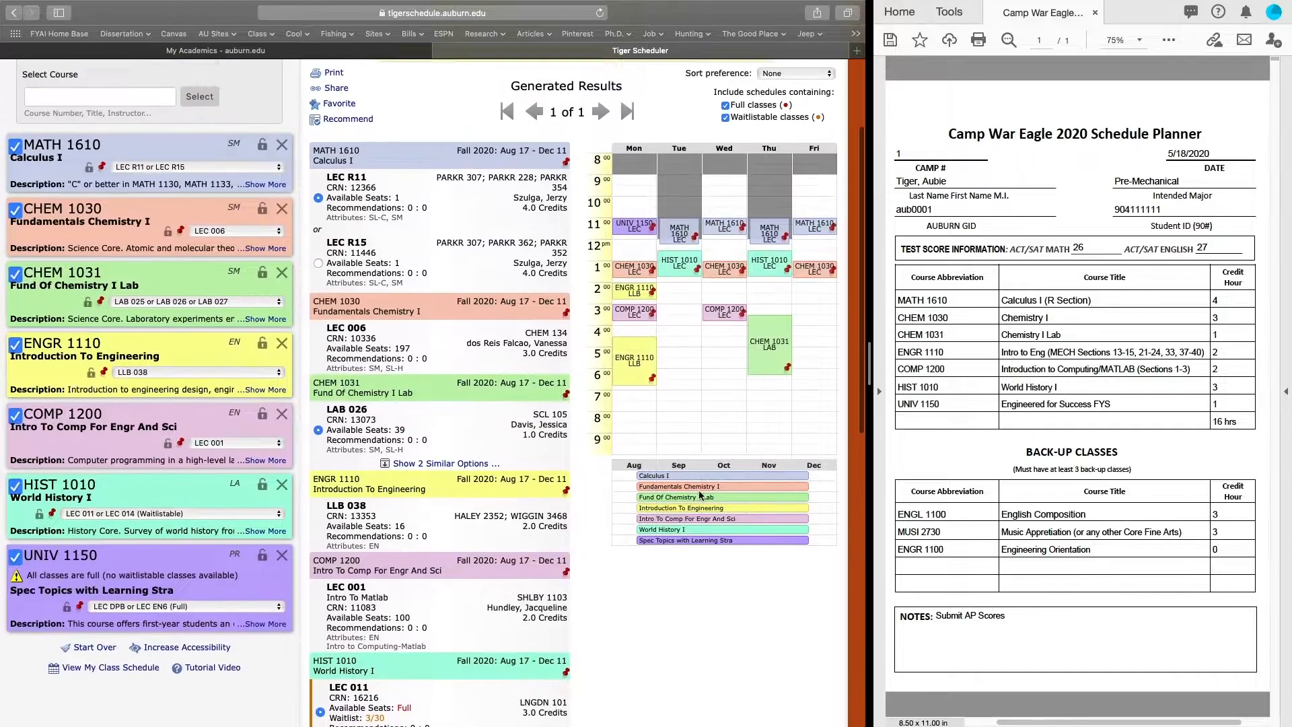
scroll(700, 495, "up", 3)
scroll(700, 495, "down", 5)
scroll(698, 496, "down", 10)
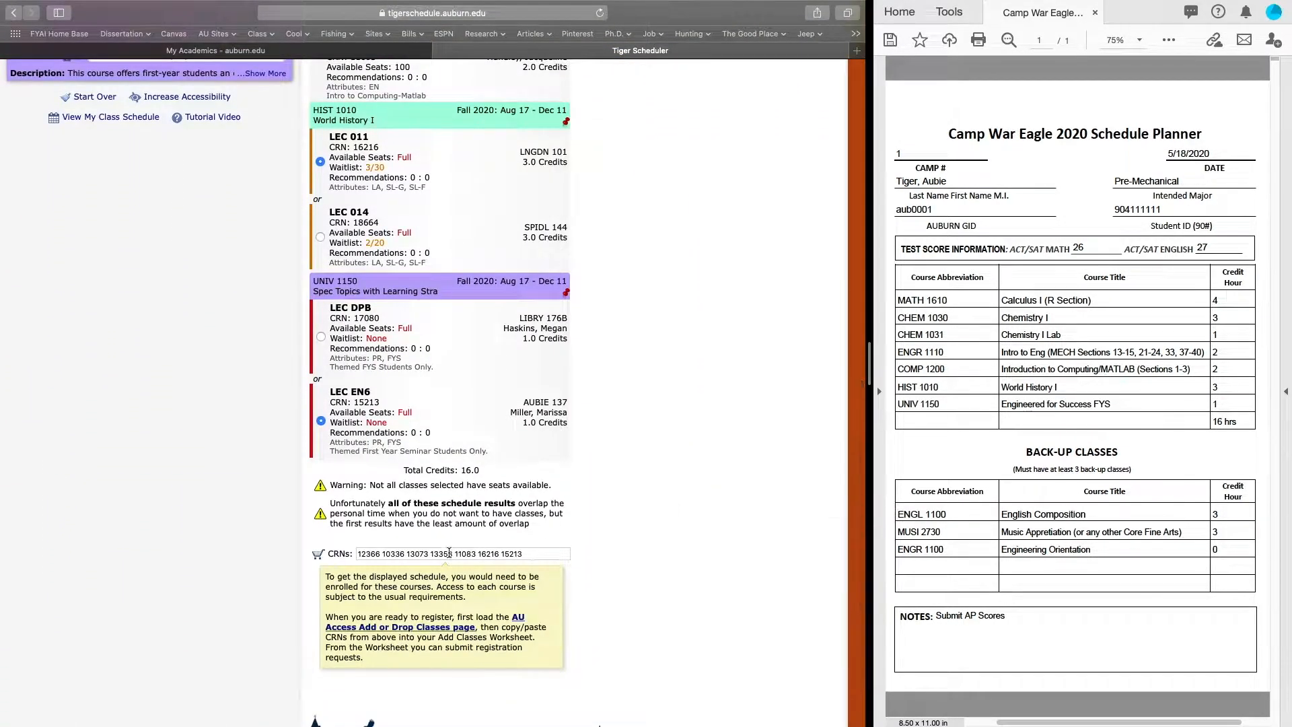
scroll(453, 550, "down", 2)
left_click(394, 469)
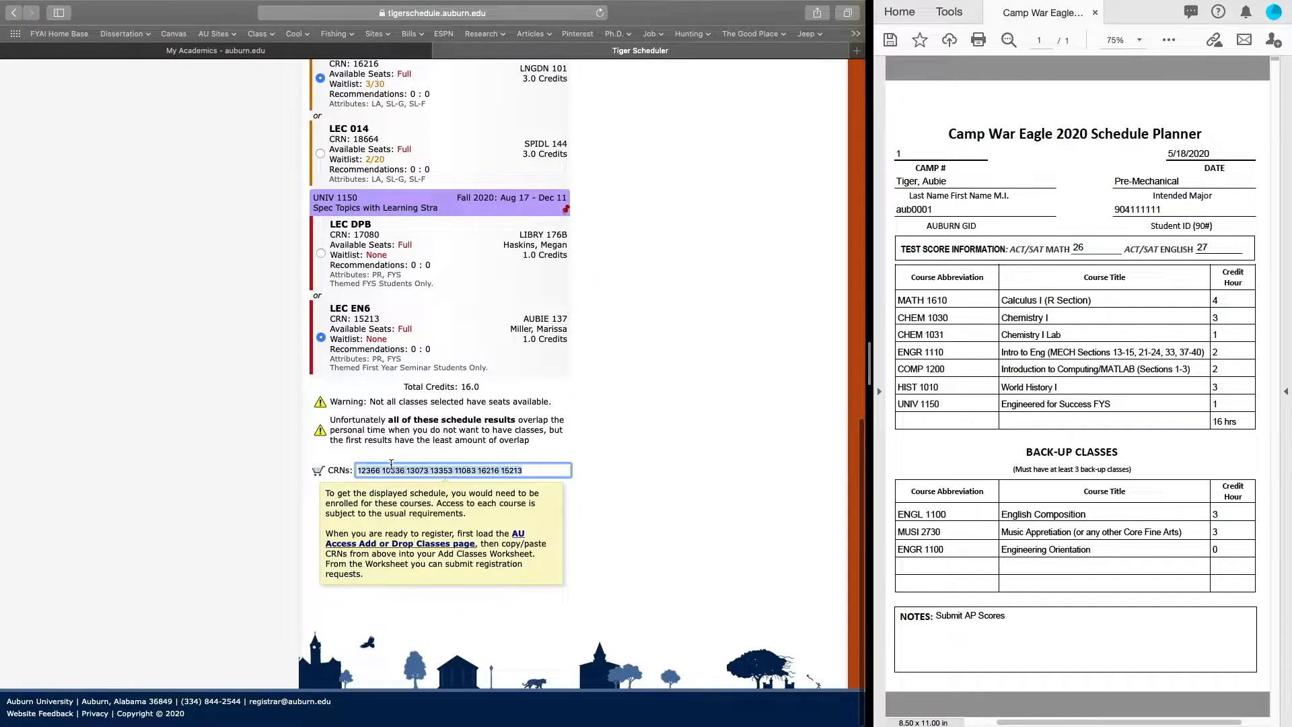
left_click(682, 476)
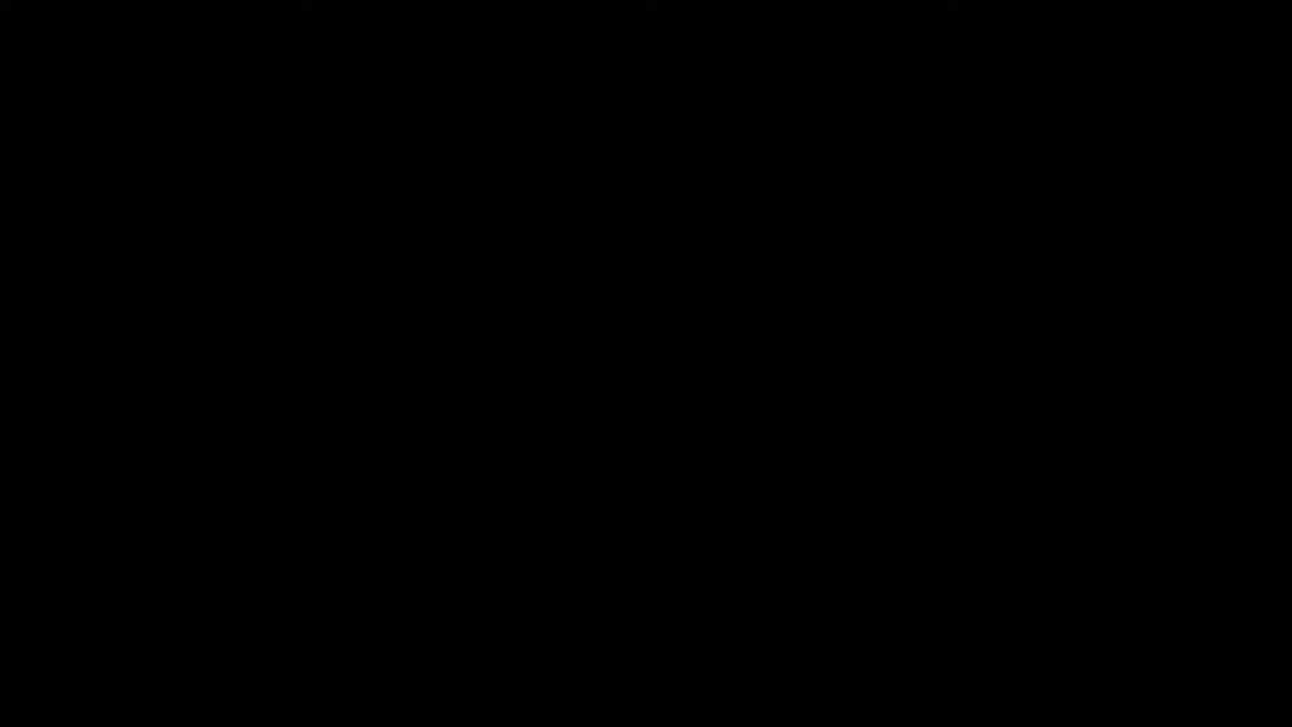